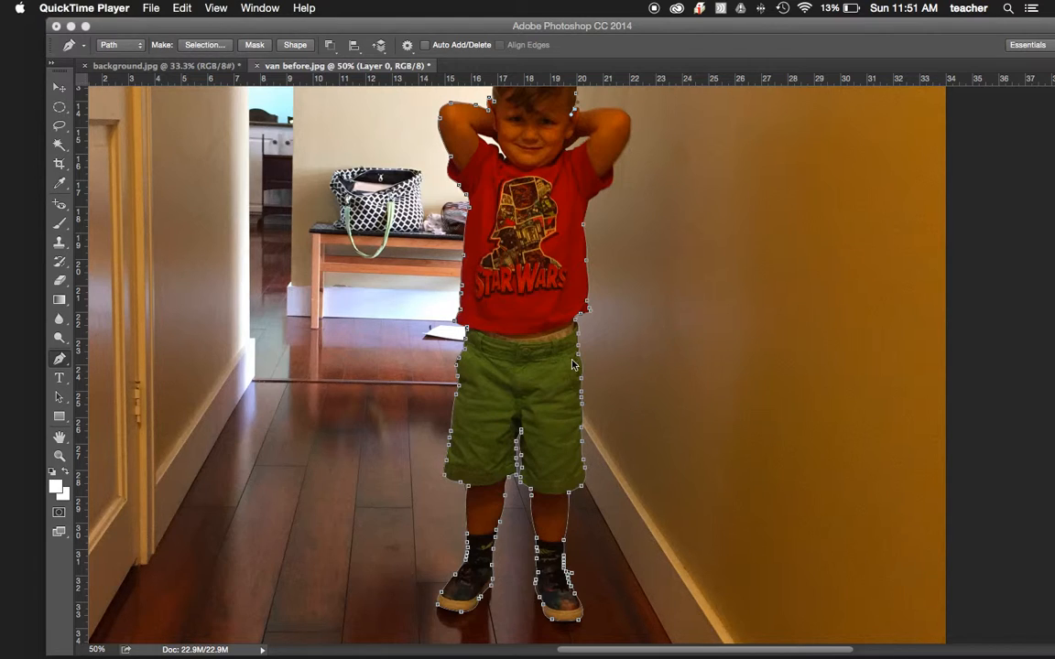
{"action": "left_click", "coordinate": [59, 362]}
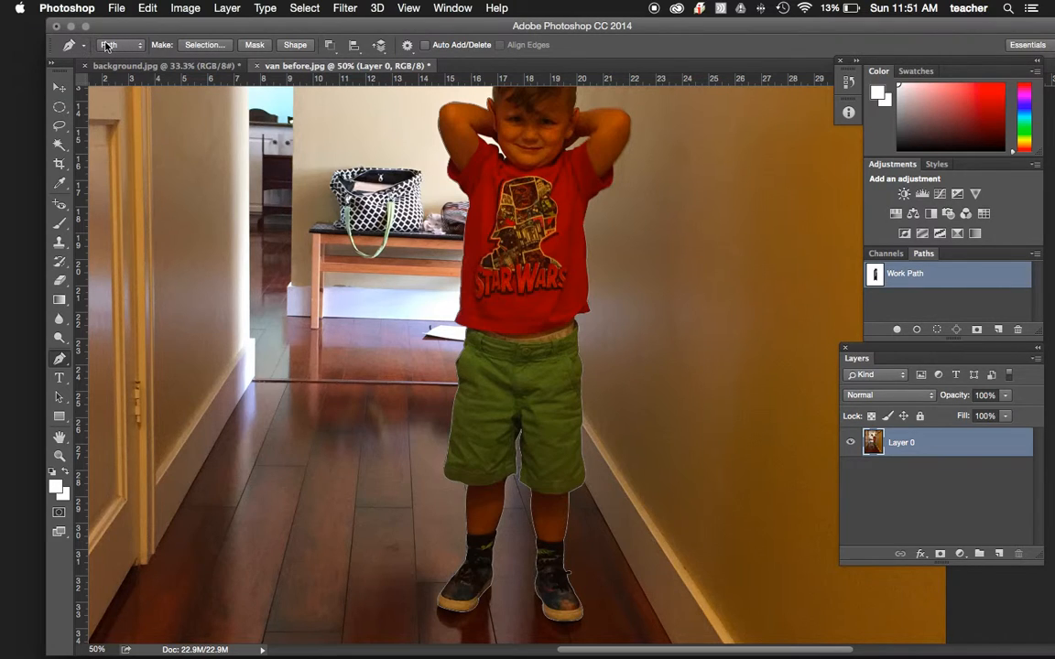
{"action": "double_click", "coordinate": [967, 281]}
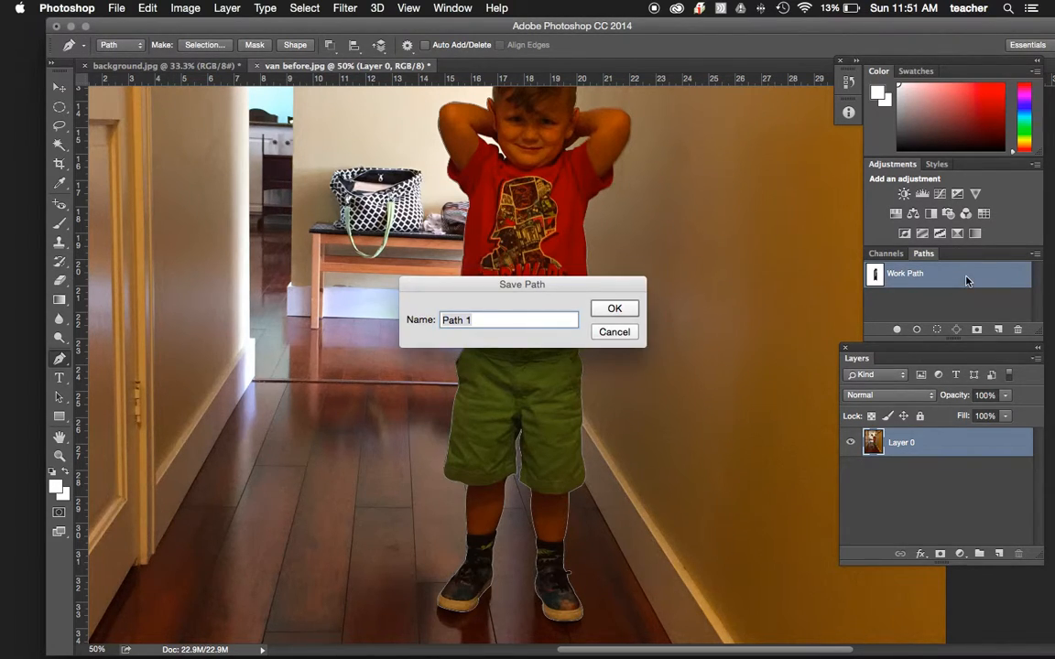
{"action": "left_click", "coordinate": [614, 332]}
{"action": "scroll", "coordinate": [390, 247], "scroll_direction": "down", "scroll_amount": 2}
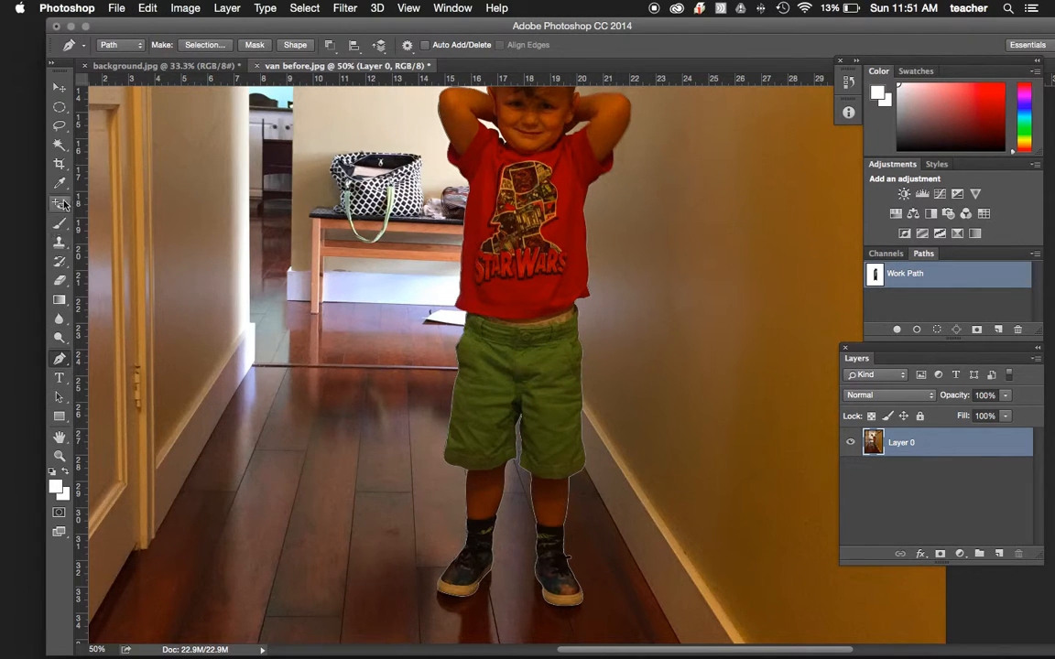
Show the anchor points of the work path and examine the outline around the boy up close for the untraced section
{"action": "left_click", "coordinate": [62, 399]}
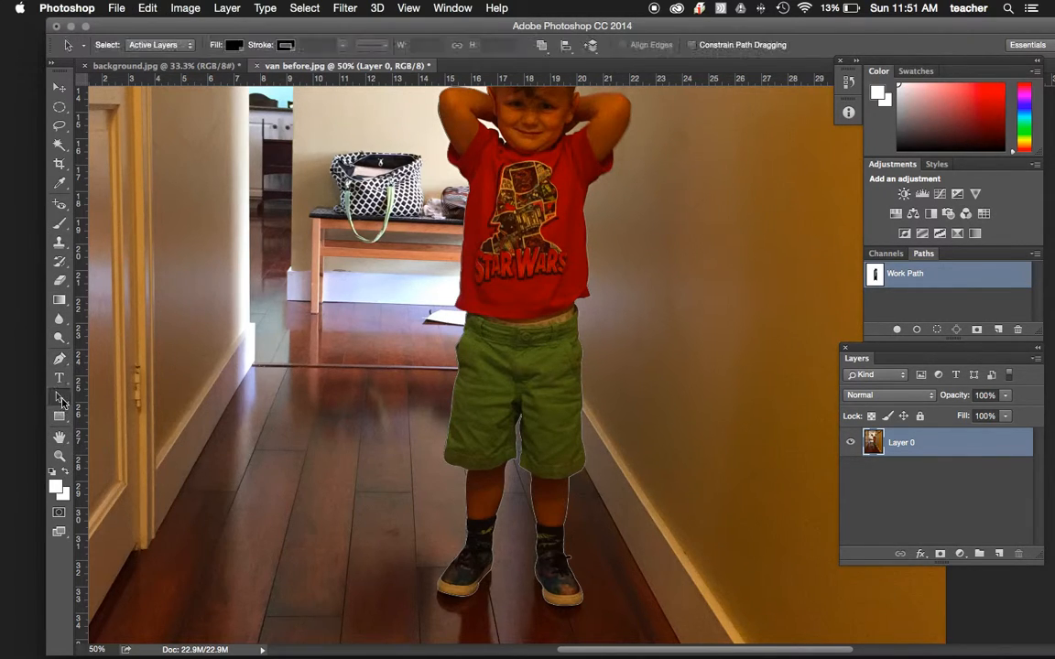
{"action": "left_click", "coordinate": [583, 366]}
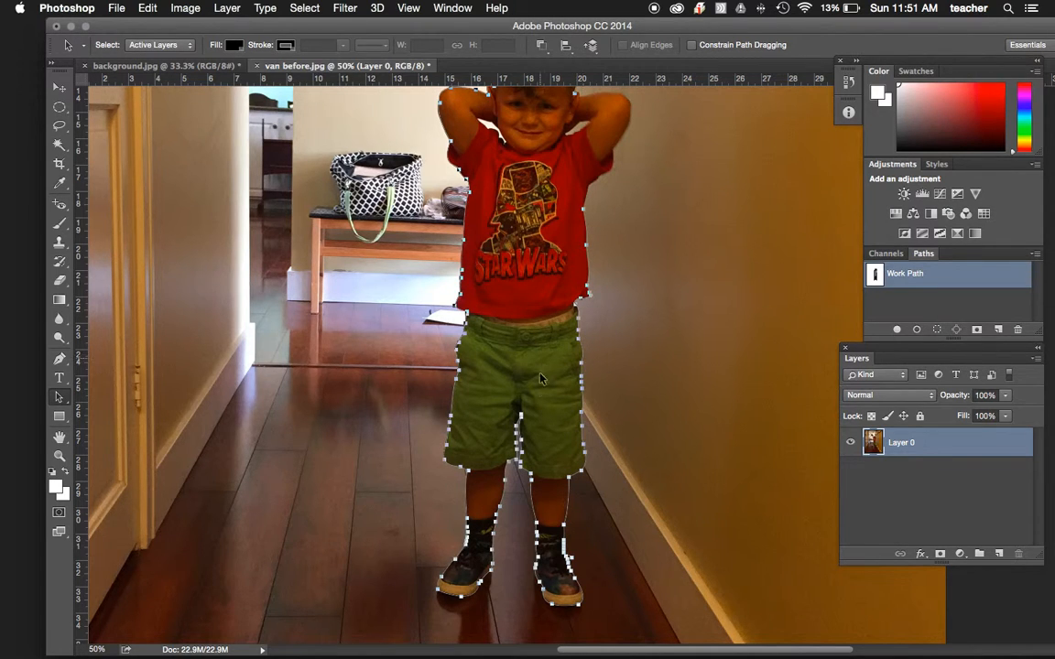
{"action": "scroll", "coordinate": [538, 408], "scroll_direction": "up", "scroll_amount": 10}
{"action": "key", "text": "super+equal"}
{"action": "key", "text": "super+equal"}
{"action": "key", "text": "super+equal"}
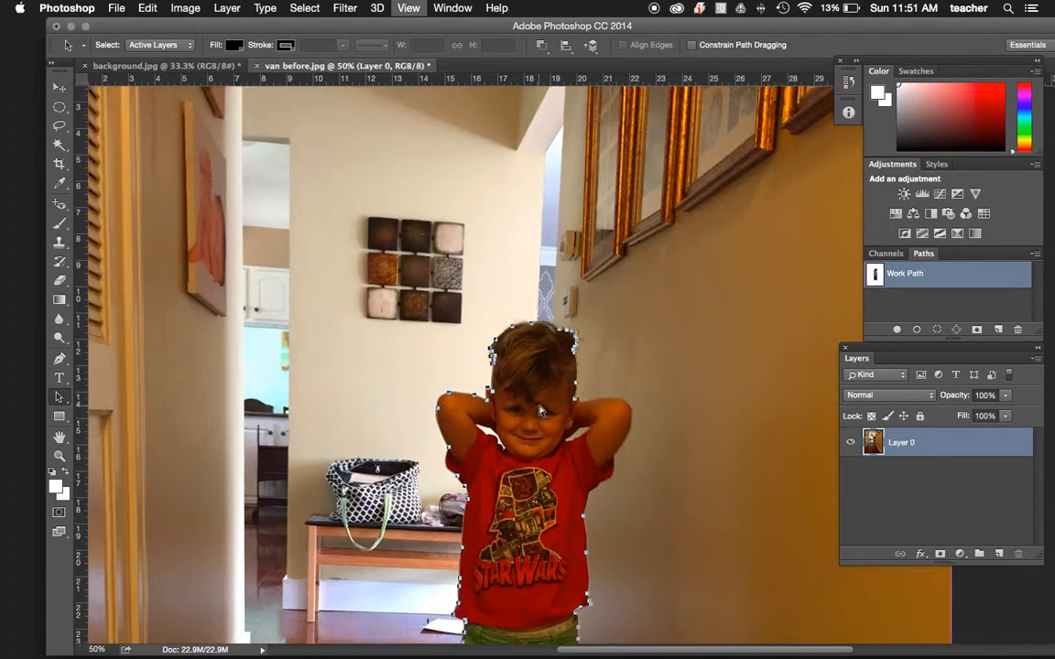
{"action": "key", "text": "super+equal"}
{"action": "scroll", "coordinate": [583, 435], "scroll_direction": "down", "scroll_amount": 10}
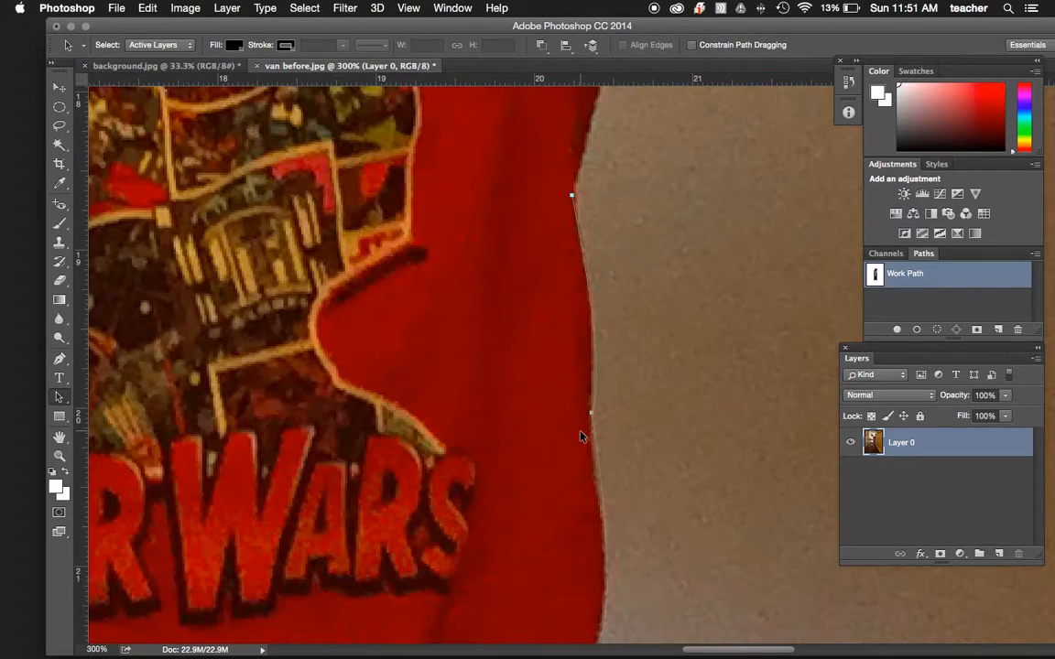
{"action": "scroll", "coordinate": [582, 435], "scroll_direction": "up", "scroll_amount": 5}
{"action": "scroll", "coordinate": [579, 439], "scroll_direction": "down", "scroll_amount": 1}
{"action": "scroll", "coordinate": [565, 481], "scroll_direction": "down", "scroll_amount": 20}
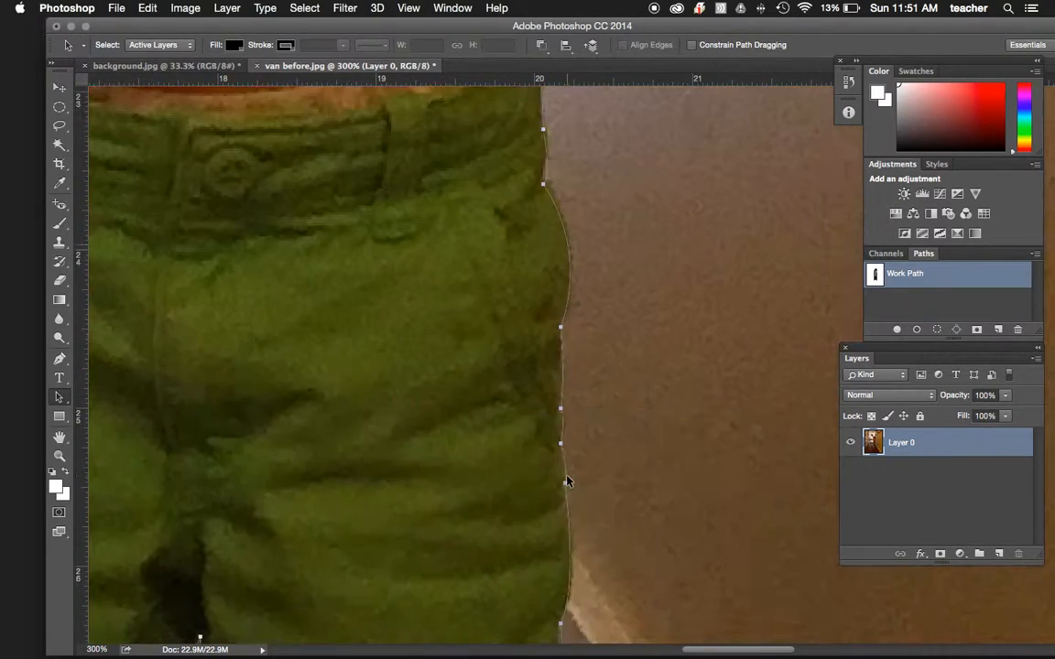
{"action": "scroll", "coordinate": [566, 481], "scroll_direction": "up", "scroll_amount": 8}
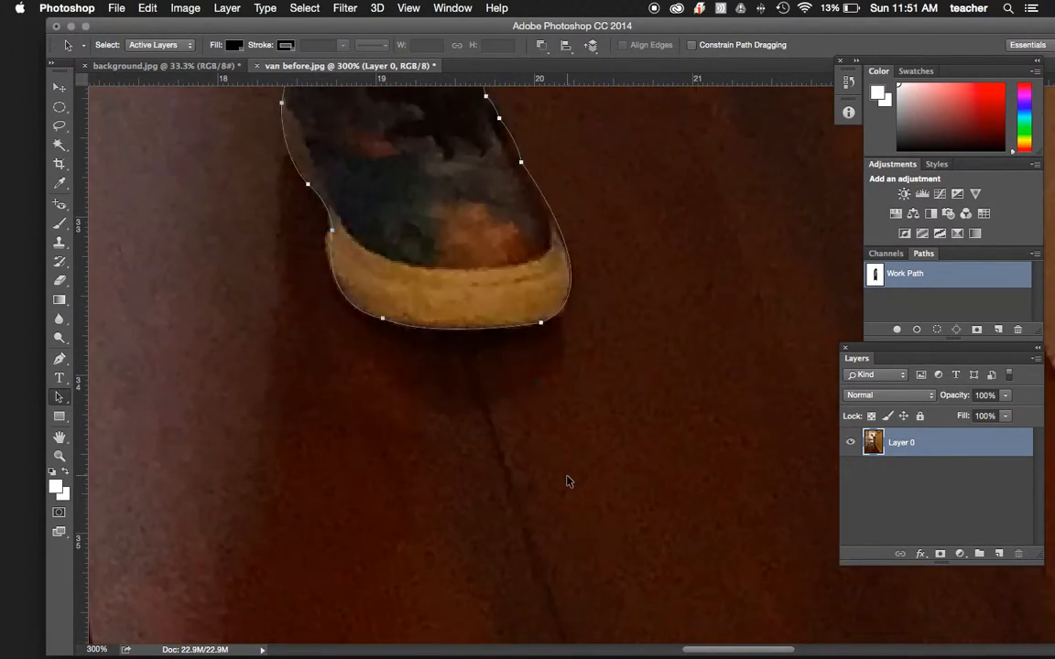
{"action": "scroll", "coordinate": [565, 481], "scroll_direction": "up", "scroll_amount": 15}
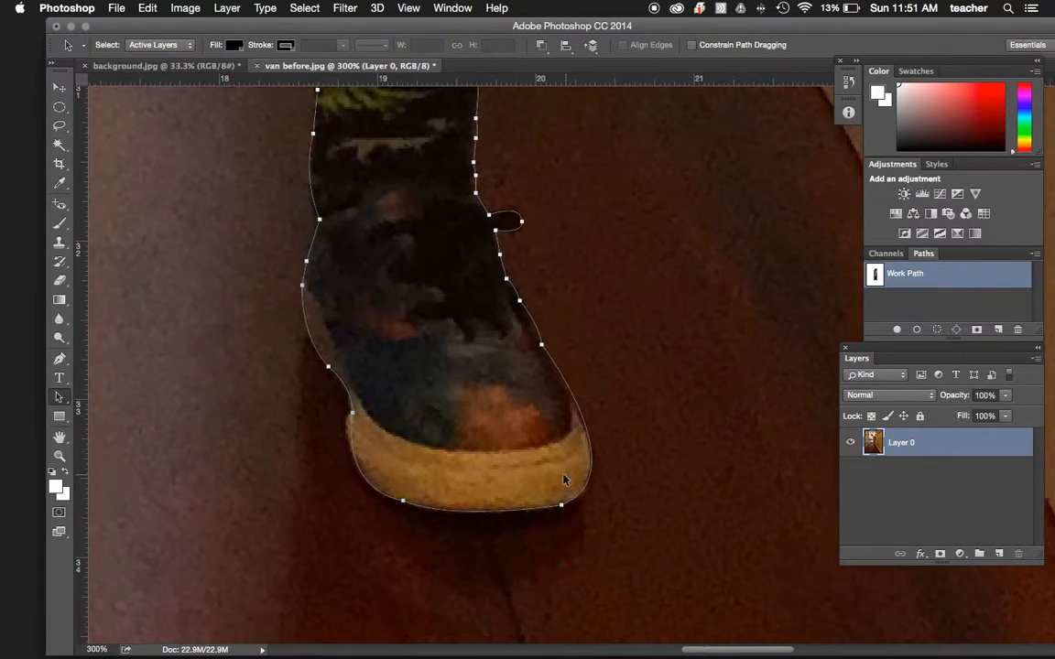
{"action": "scroll", "coordinate": [559, 474], "scroll_direction": "down", "scroll_amount": 15}
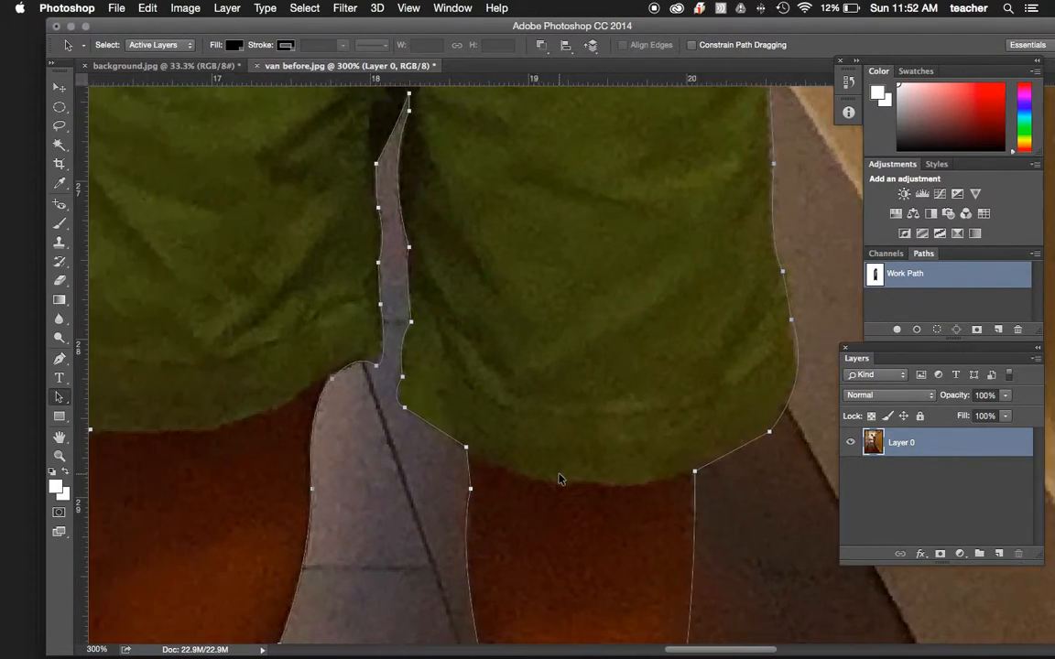
{"action": "scroll", "coordinate": [559, 479], "scroll_direction": "up", "scroll_amount": 20}
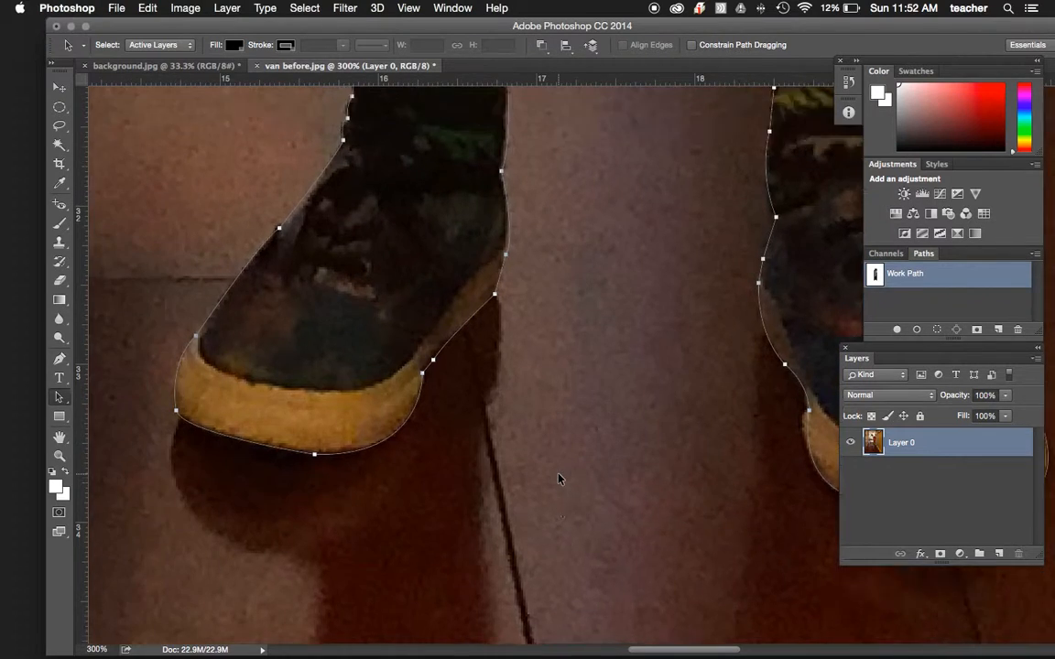
{"action": "scroll", "coordinate": [560, 479], "scroll_direction": "up", "scroll_amount": 20}
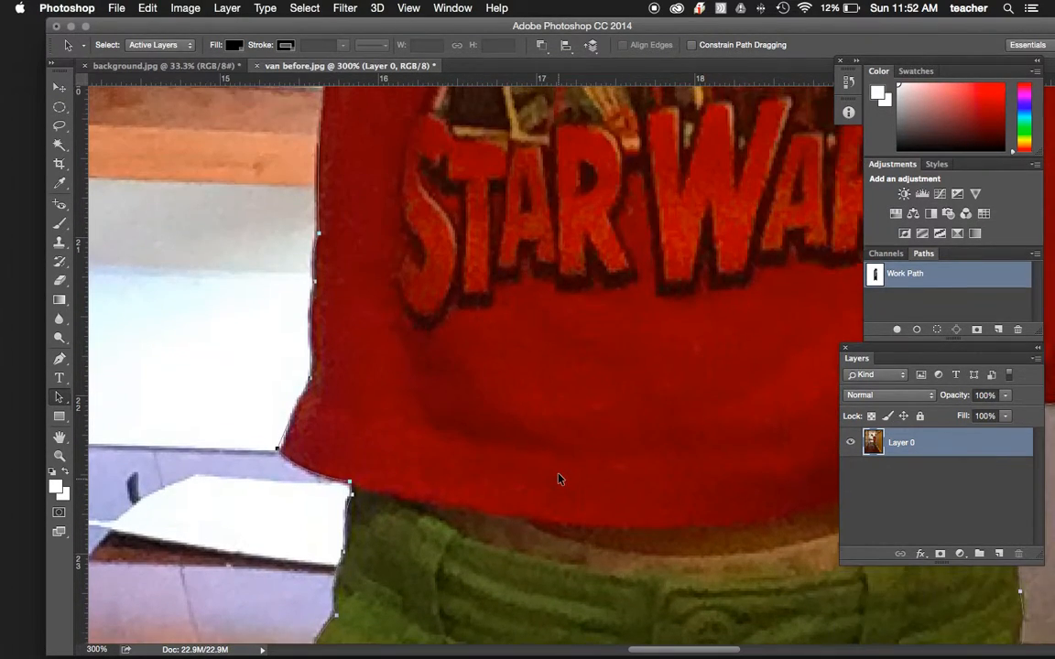
{"action": "scroll", "coordinate": [561, 479], "scroll_direction": "up", "scroll_amount": 20}
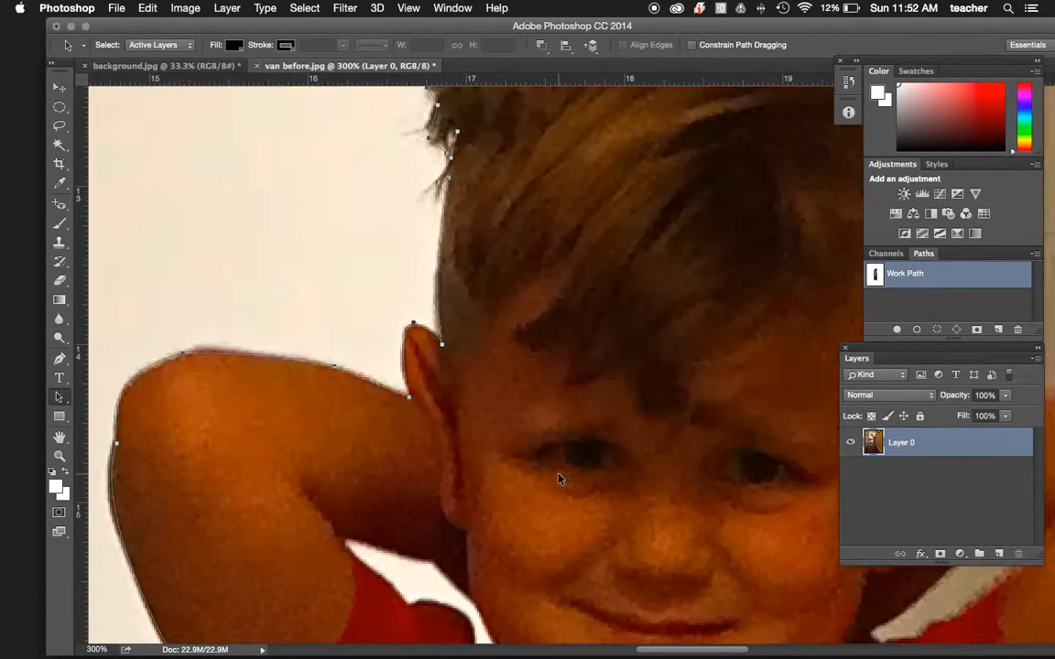
{"action": "scroll", "coordinate": [561, 479], "scroll_direction": "down", "scroll_amount": 15}
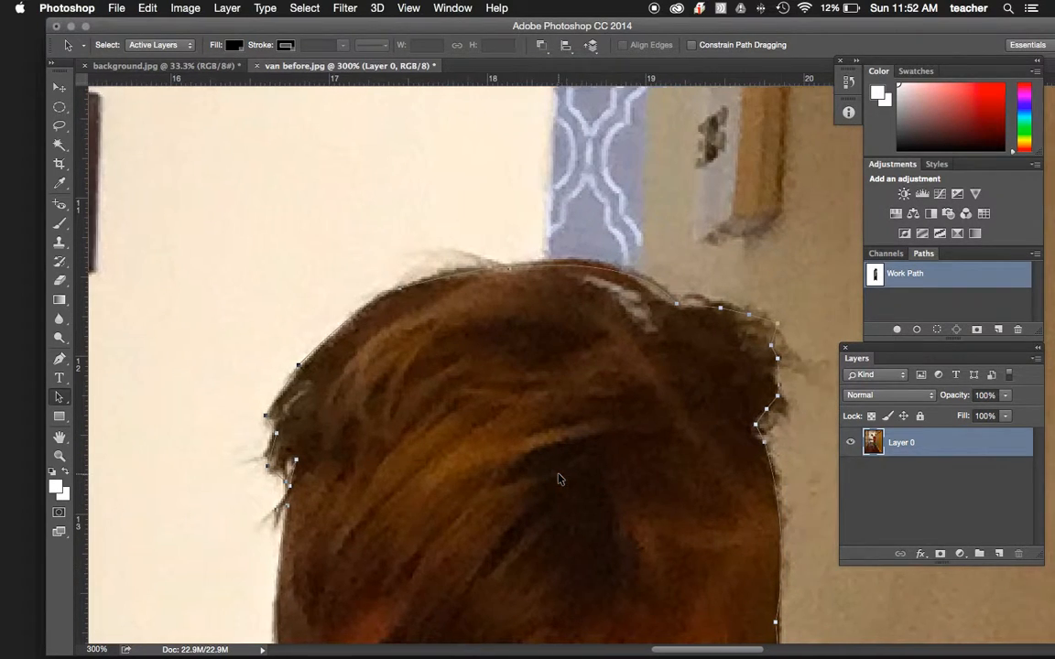
{"action": "scroll", "coordinate": [560, 479], "scroll_direction": "right", "scroll_amount": 10}
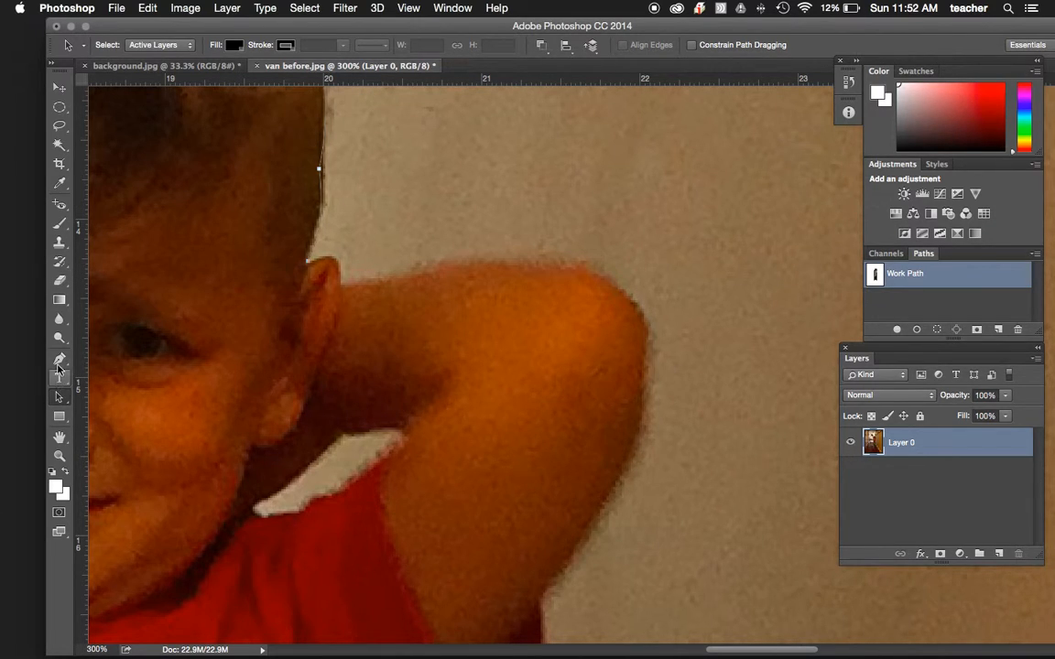
Continue the open work path with the Pen tool from the side of the boy's head around the ear, ending in a corner point at the arm
{"action": "left_click", "coordinate": [60, 359]}
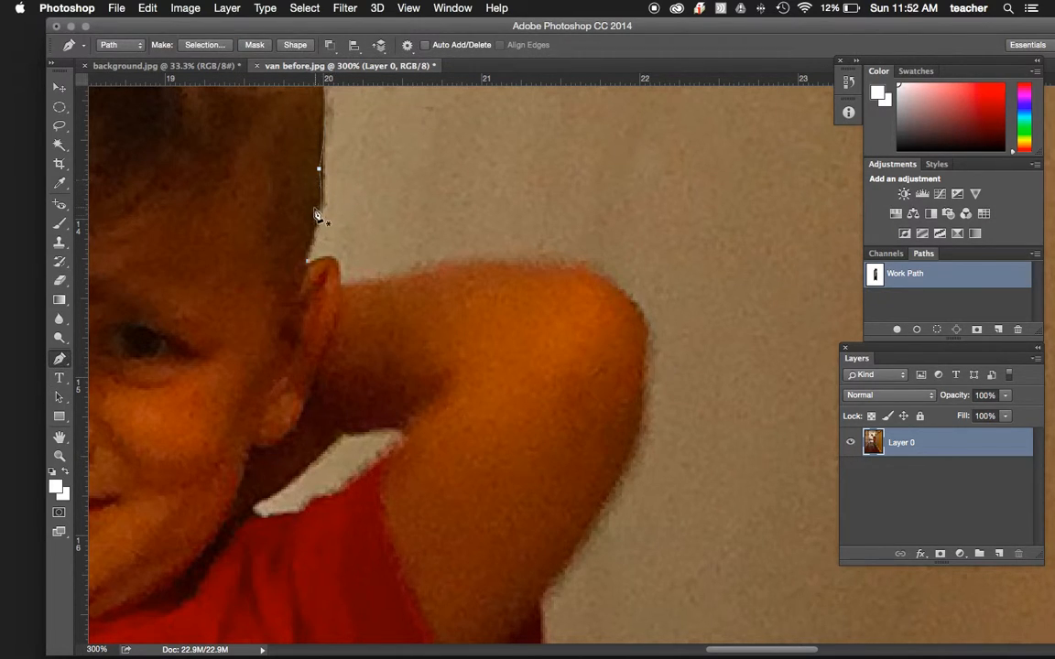
{"action": "left_click", "coordinate": [319, 171]}
{"action": "left_click_drag", "start_coordinate": [308, 260], "coordinate": [287, 296]}
{"action": "left_click", "coordinate": [310, 266], "text": "alt"}
{"action": "mouse_move", "coordinate": [311, 267]}
{"action": "left_mouse_down"}
{"action": "mouse_move", "coordinate": [255, 281]}
{"action": "mouse_move", "coordinate": [325, 266]}
{"action": "mouse_move", "coordinate": [313, 273]}
{"action": "mouse_move", "coordinate": [318, 258]}
{"action": "mouse_move", "coordinate": [310, 268]}
{"action": "left_mouse_up"}
{"action": "key", "text": "super+z"}
{"action": "key", "text": "super+z"}
{"action": "left_click", "coordinate": [308, 262], "text": "alt"}
{"action": "left_click_drag", "start_coordinate": [343, 285], "coordinate": [346, 333]}
{"action": "left_click", "coordinate": [343, 285], "text": "alt"}
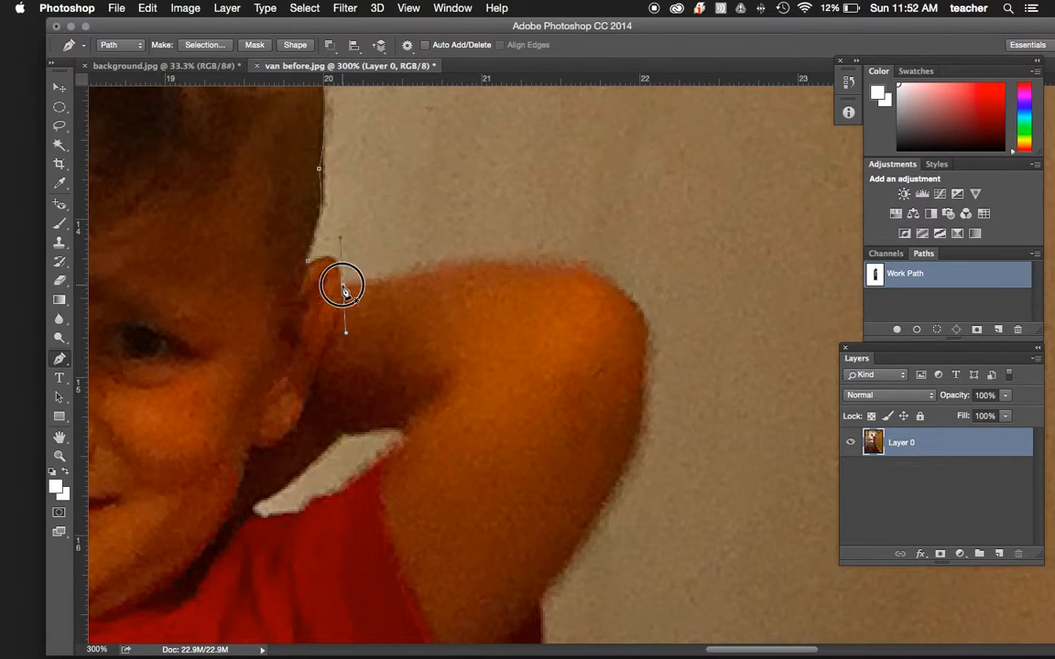
Trace the outer edge of the raised arm from the ear over the elbow down to the shirt sleeve
{"action": "left_click_drag", "start_coordinate": [639, 308], "coordinate": [683, 407]}
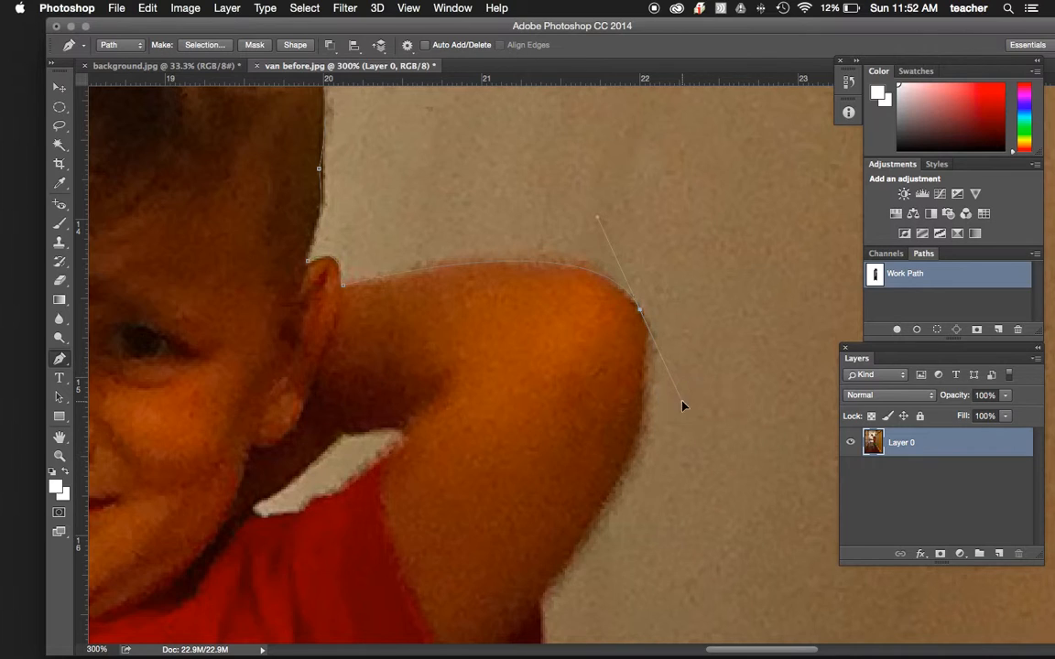
{"action": "left_click", "coordinate": [640, 312], "text": "alt"}
{"action": "left_click_drag", "start_coordinate": [647, 362], "coordinate": [640, 384]}
{"action": "left_click", "coordinate": [542, 605]}
{"action": "left_click_drag", "start_coordinate": [542, 604], "coordinate": [408, 607]}
{"action": "left_click", "coordinate": [540, 447]}
{"action": "scroll", "coordinate": [544, 458], "scroll_direction": "down", "scroll_amount": 5}
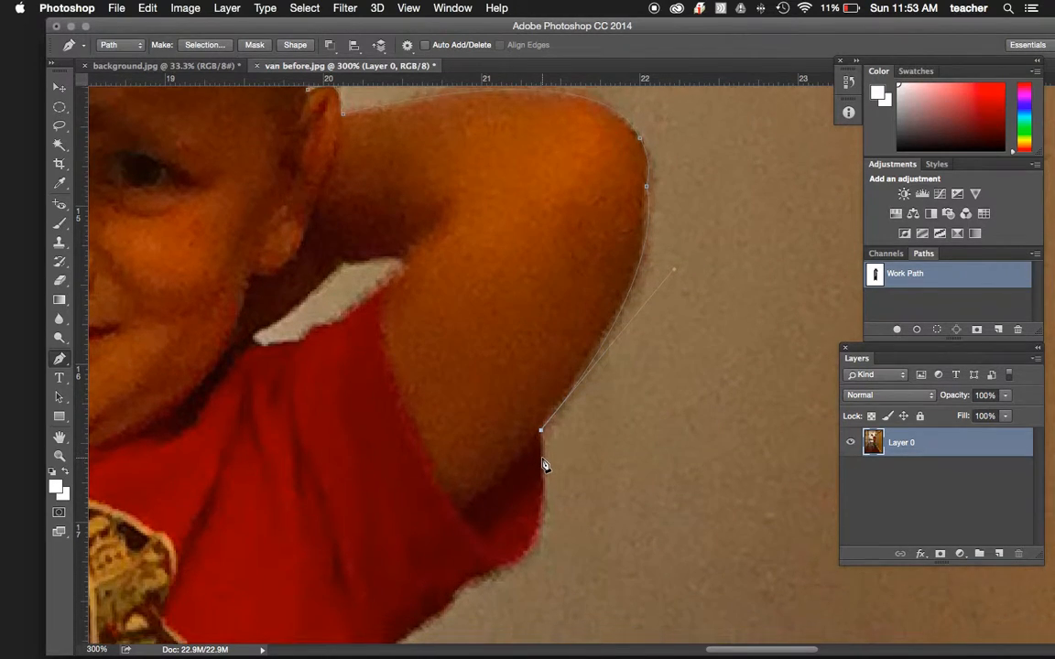
Trace the sleeve's edge to the armpit and close the path at the existing anchor point on the shirt's side
{"action": "left_click_drag", "start_coordinate": [500, 418], "coordinate": [451, 452]}
{"action": "left_click", "coordinate": [501, 418]}
{"action": "left_click", "coordinate": [461, 434]}
{"action": "left_click_drag", "start_coordinate": [391, 493], "coordinate": [344, 522]}
{"action": "left_click", "coordinate": [394, 497], "text": "alt"}
{"action": "scroll", "coordinate": [403, 500], "scroll_direction": "down", "scroll_amount": 4}
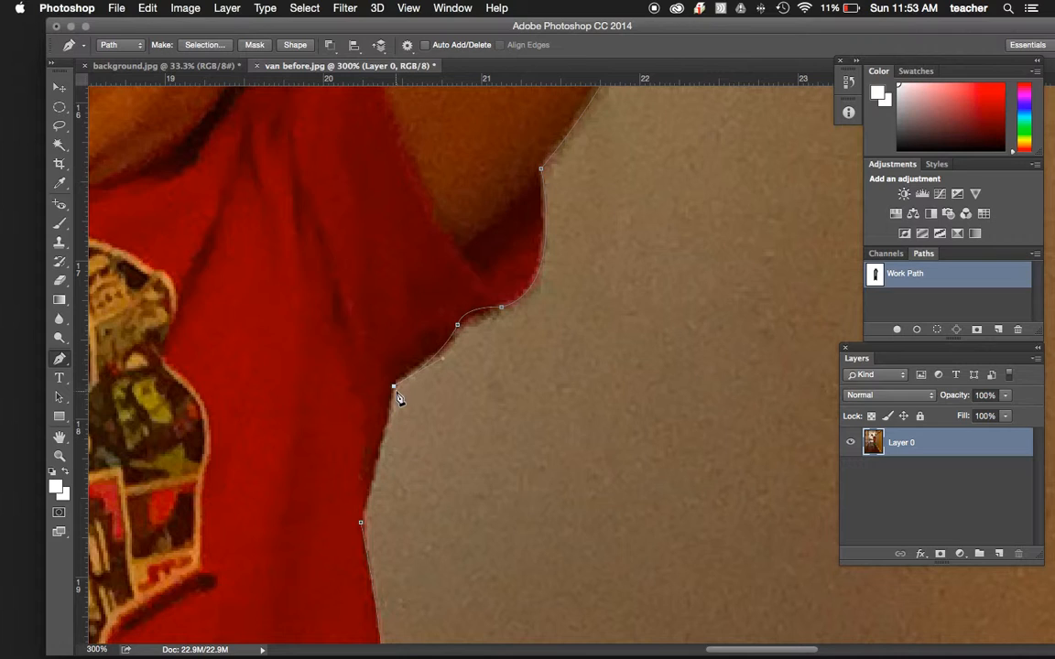
{"action": "scroll", "coordinate": [399, 396], "scroll_direction": "down", "scroll_amount": 5}
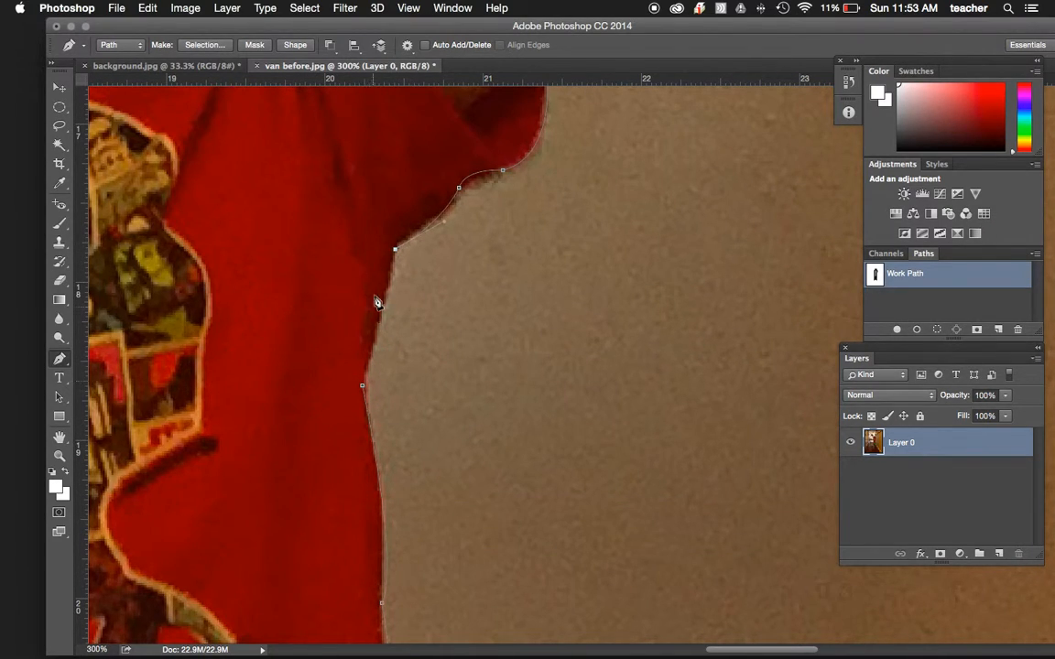
{"action": "left_click", "coordinate": [362, 387]}
Convert the path into a new anti-aliased selection with a feather radius of 1 pixel, undoing the first conversion and repeating it
{"action": "key", "text": "super+minus"}
{"action": "key", "text": "super+minus"}
{"action": "key", "text": "super+minus"}
{"action": "key", "text": "super+minus"}
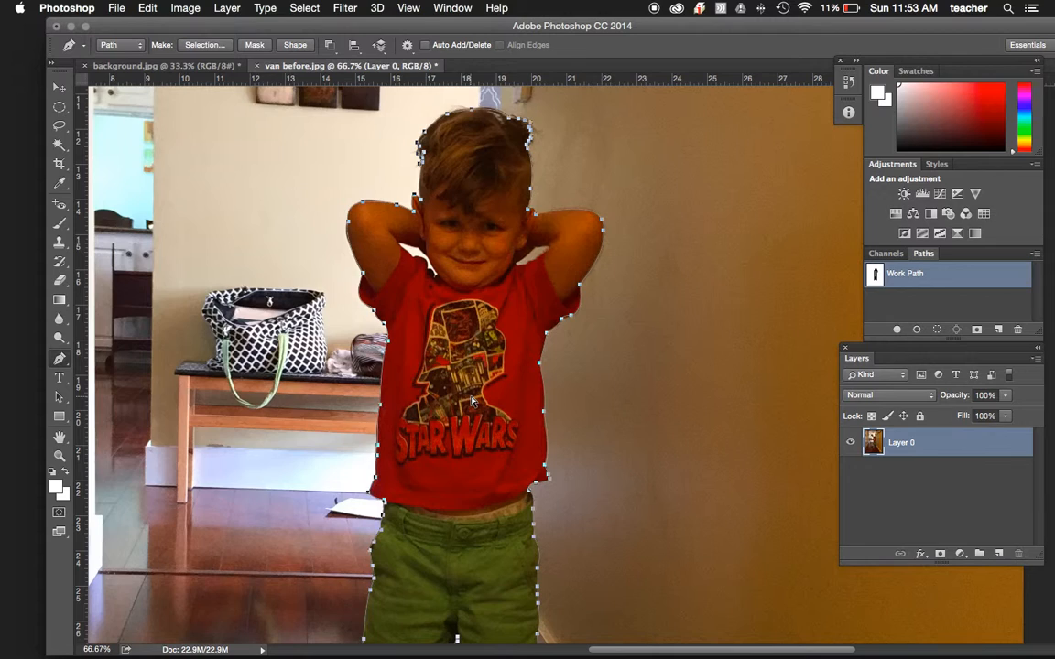
{"action": "key", "text": "super+minus"}
{"action": "scroll", "coordinate": [480, 397], "scroll_direction": "down", "scroll_amount": 2}
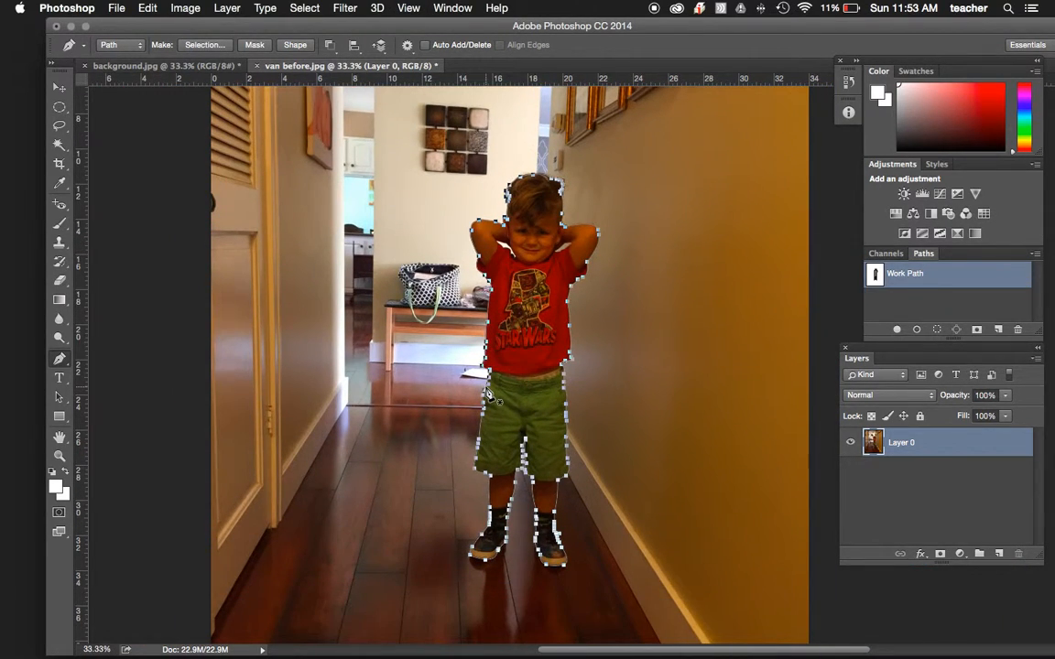
{"action": "left_click", "coordinate": [205, 45]}
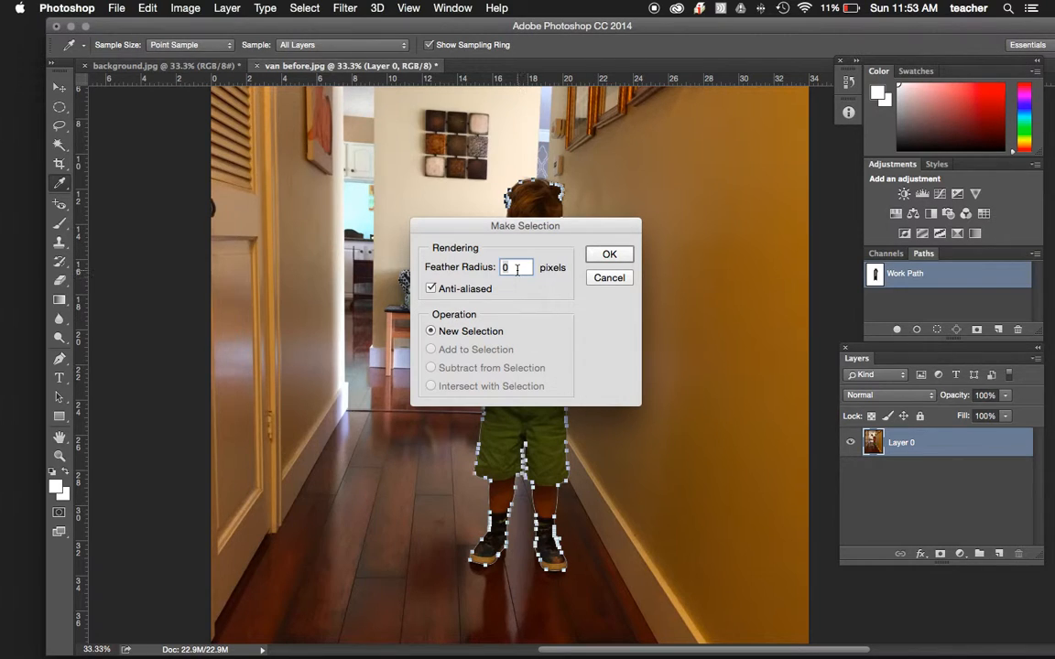
{"action": "type", "text": "1"}
{"action": "left_click", "coordinate": [608, 256]}
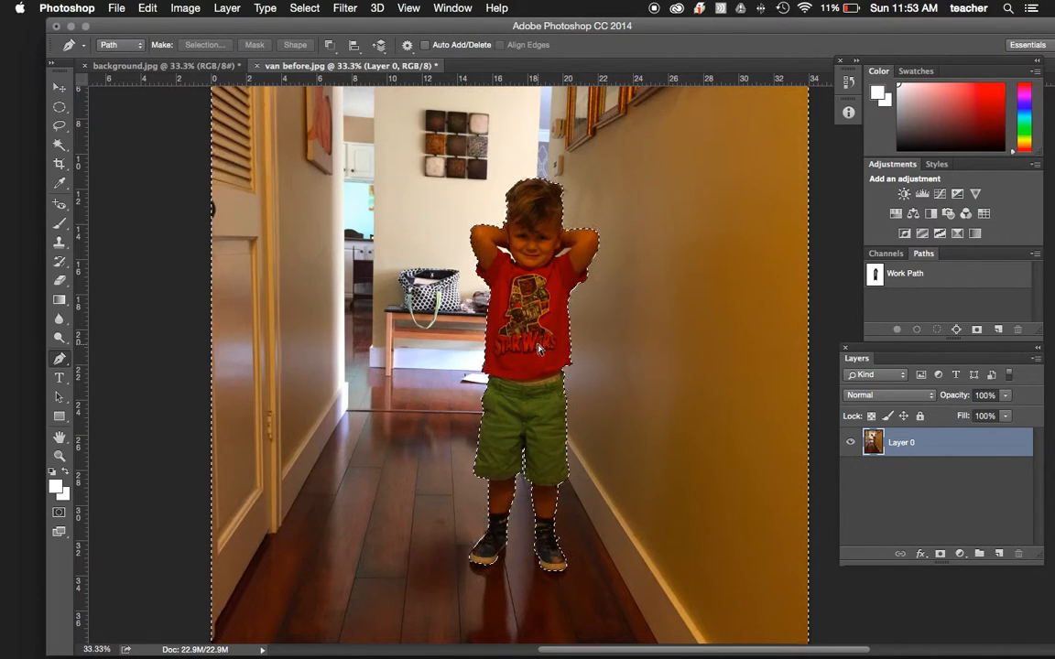
{"action": "key", "text": "super+z"}
{"action": "left_click", "coordinate": [203, 45]}
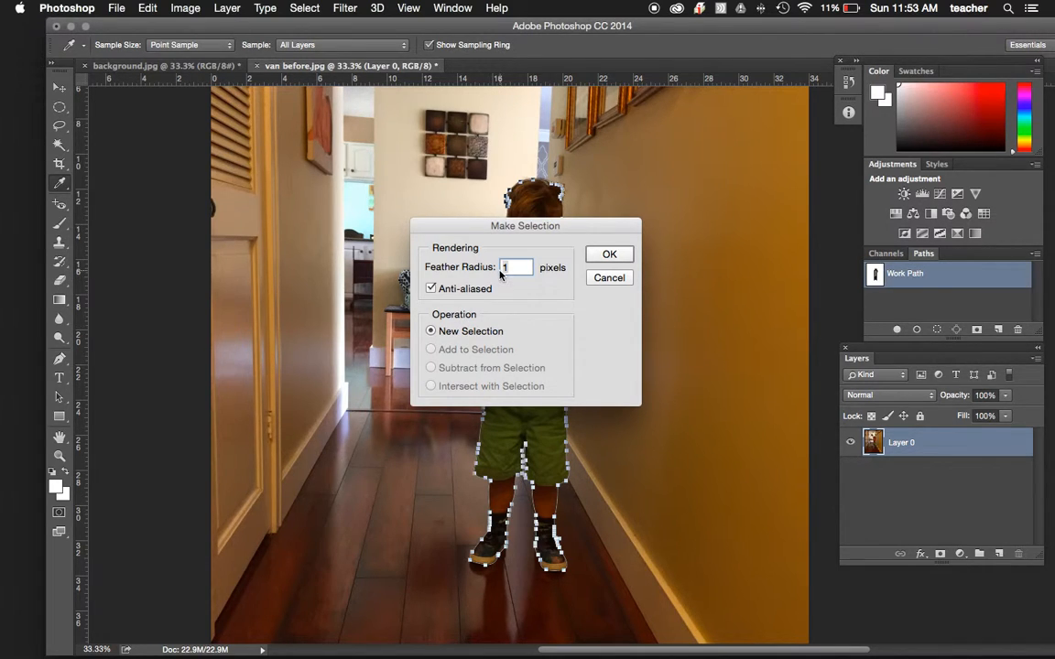
{"action": "left_click", "coordinate": [608, 255]}
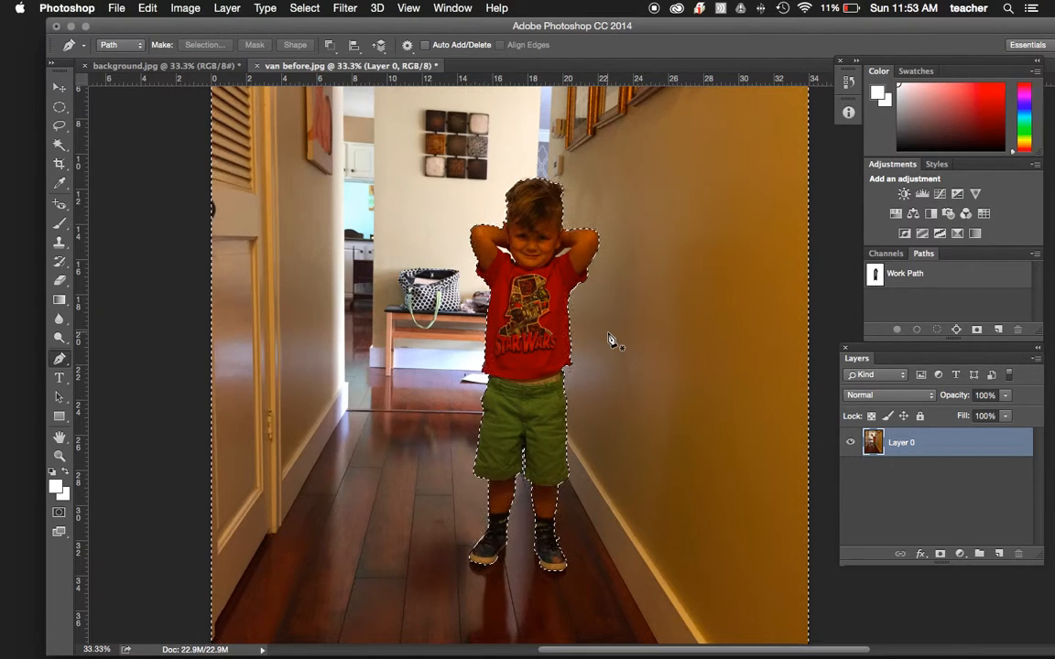
Invert the selection so only the boy is selected, and copy him onto a new layer
{"action": "left_click", "coordinate": [266, 7]}
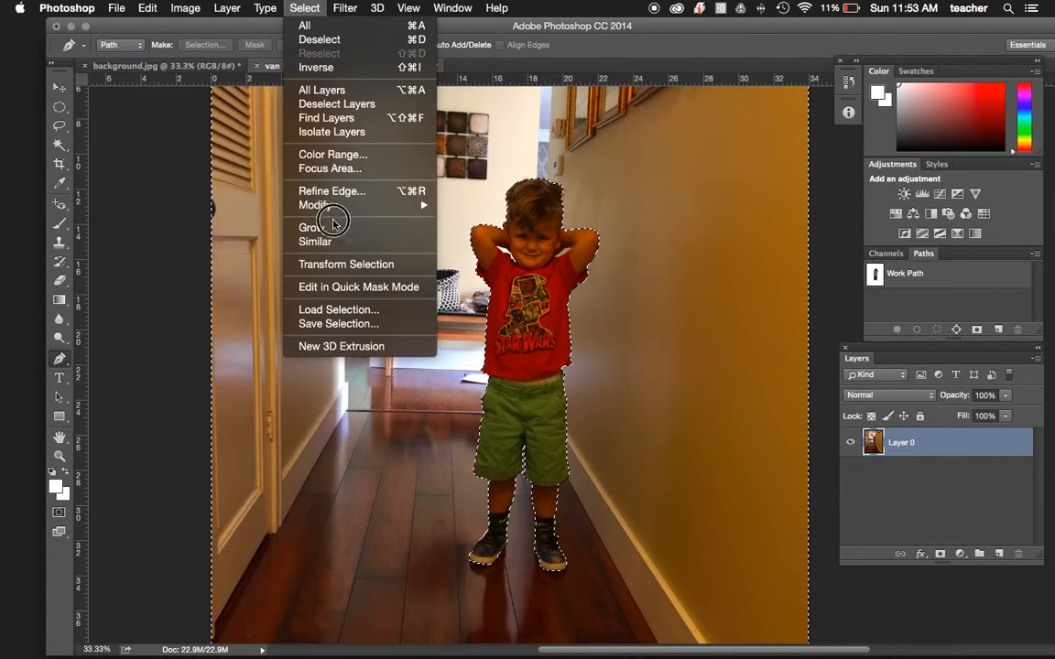
{"action": "left_click", "coordinate": [335, 69]}
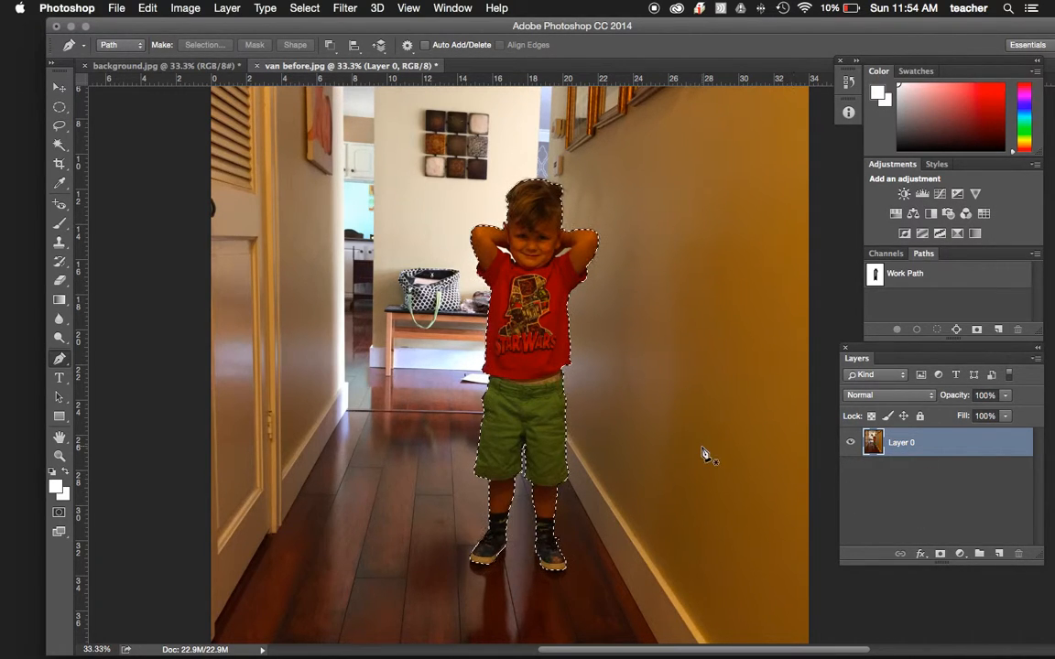
{"action": "left_click", "coordinate": [169, 8]}
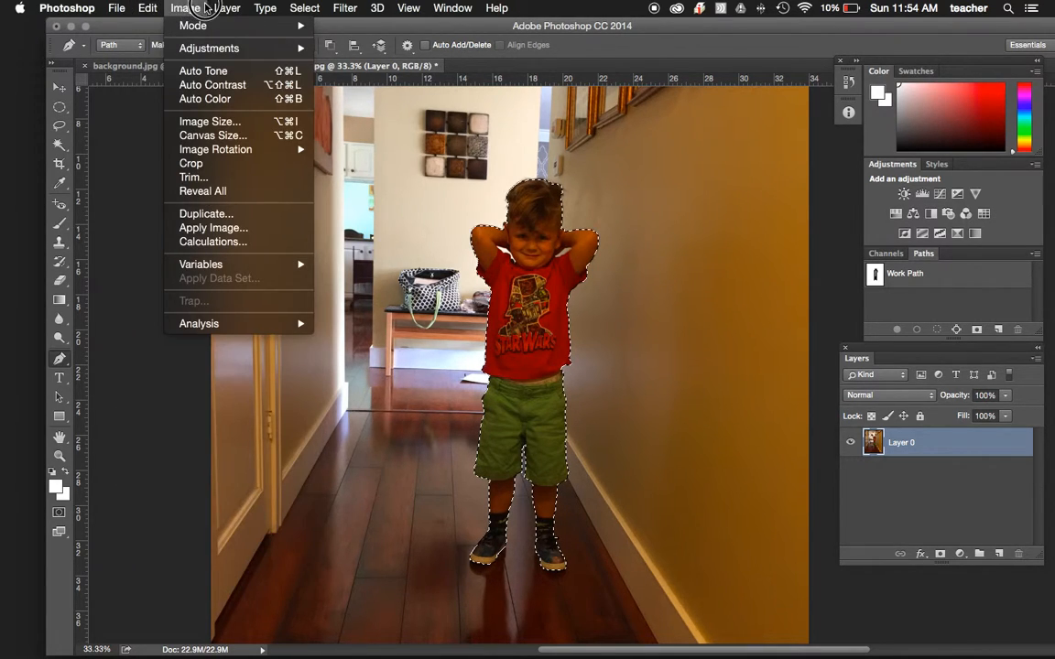
{"action": "mouse_move", "coordinate": [227, 9]}
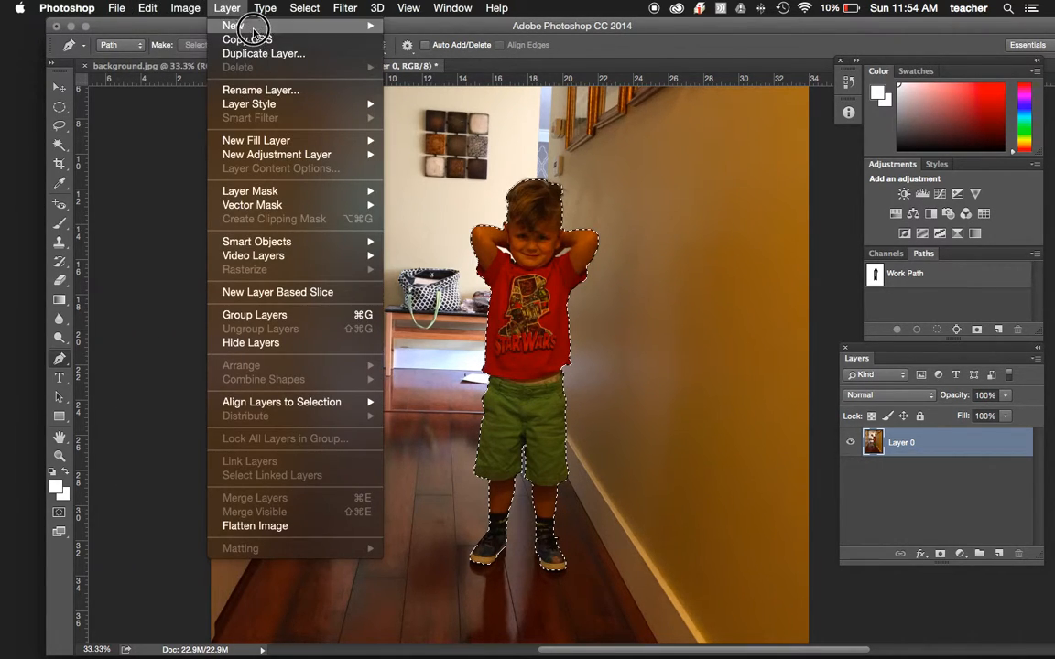
{"action": "mouse_move", "coordinate": [246, 25]}
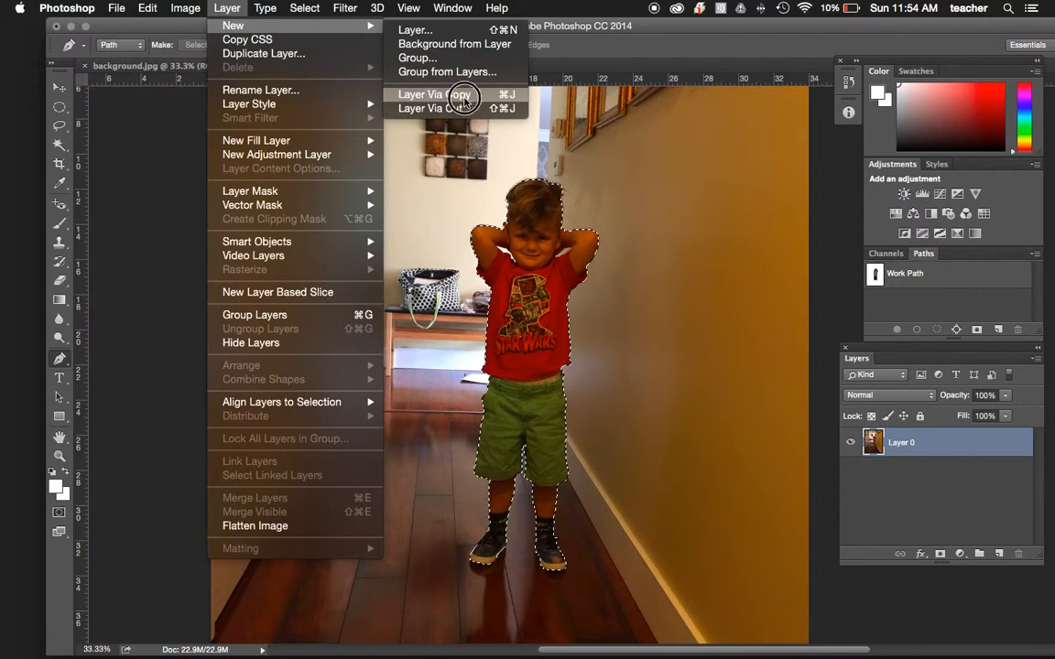
{"action": "left_click", "coordinate": [905, 482]}
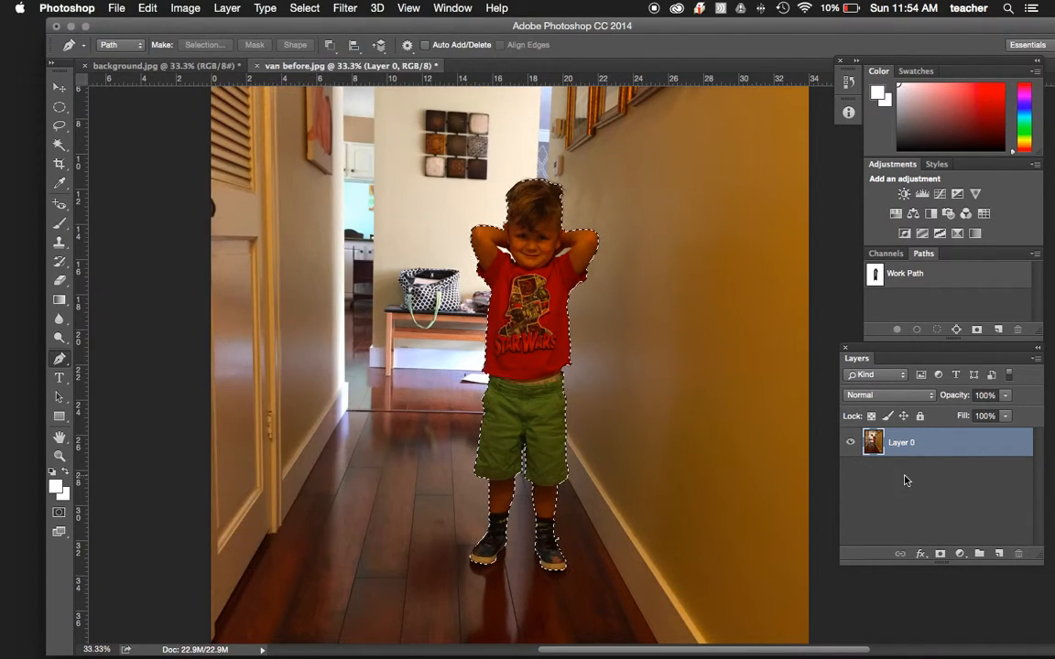
{"action": "key", "text": "super+j"}
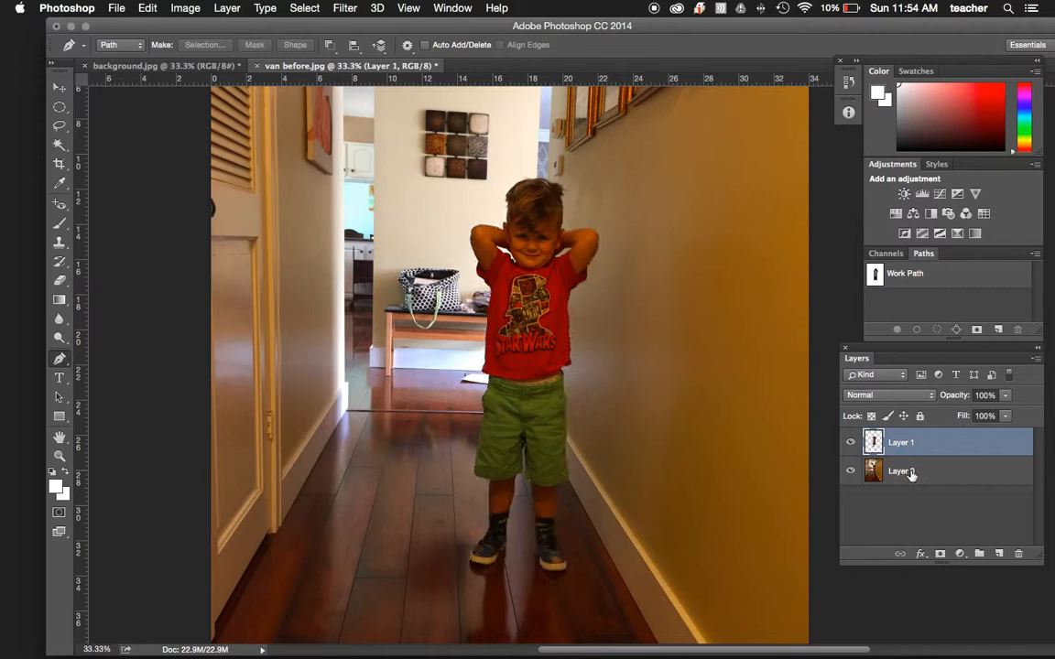
Hide the original photo on Layer 0 and inspect the boy's cutout for leftover background between his head and raised arms
{"action": "left_click", "coordinate": [851, 470]}
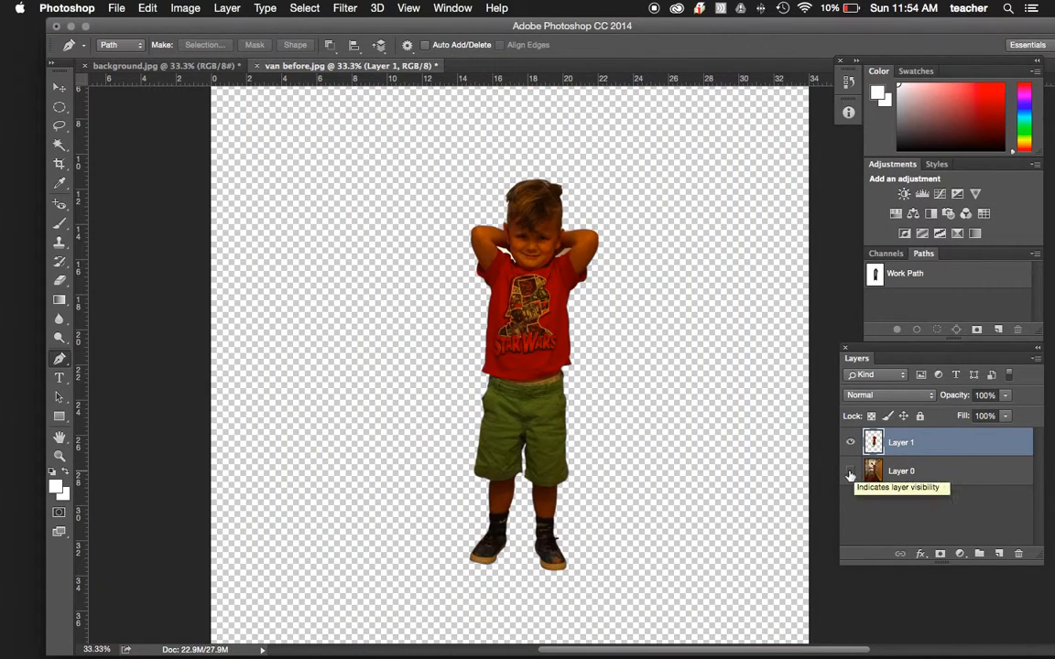
{"action": "key", "text": "super+plus"}
{"action": "key", "text": "super+plus"}
{"action": "key", "text": "super+plus"}
{"action": "key", "text": "super+plus"}
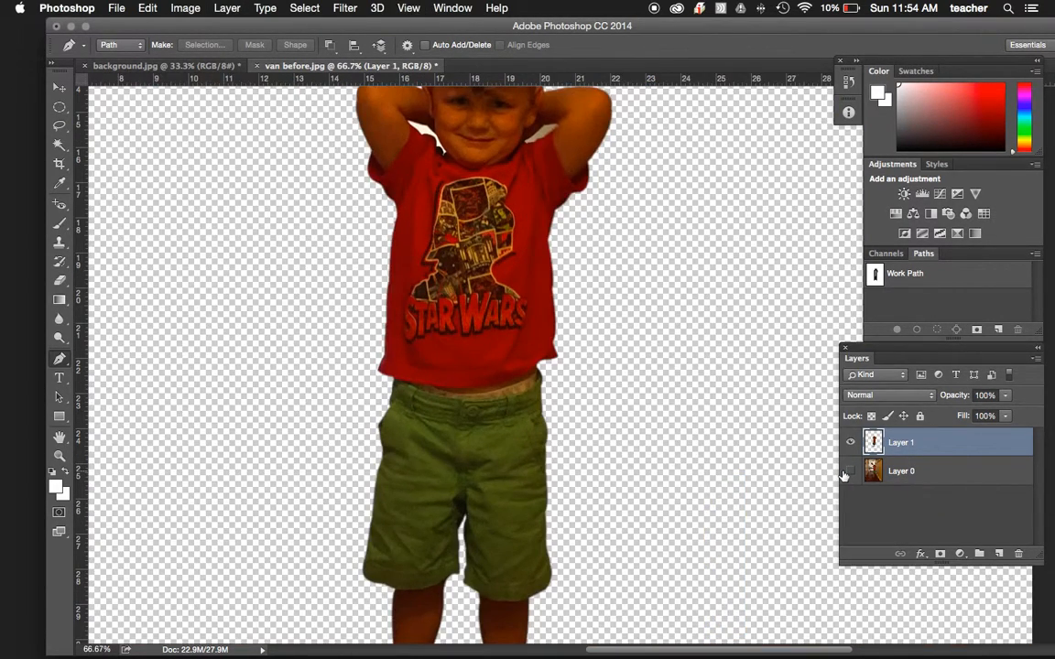
{"action": "key", "text": "super+minus"}
{"action": "key", "text": "super+minus"}
{"action": "key", "text": "super+minus"}
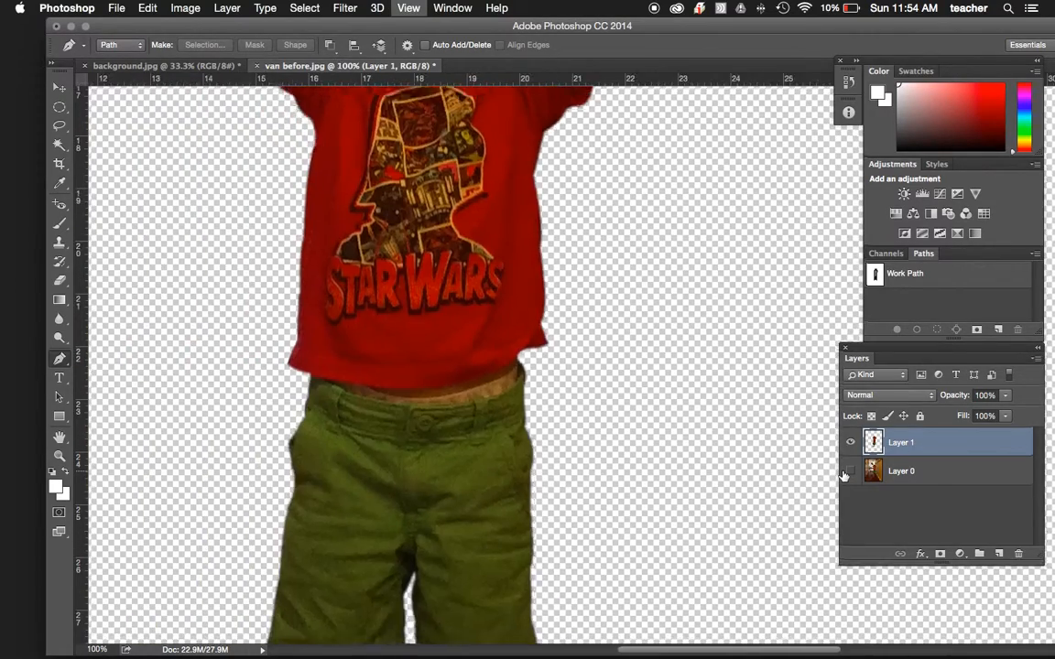
{"action": "key", "text": "super+plus"}
{"action": "key", "text": "super+minus"}
{"action": "key", "text": "super+minus"}
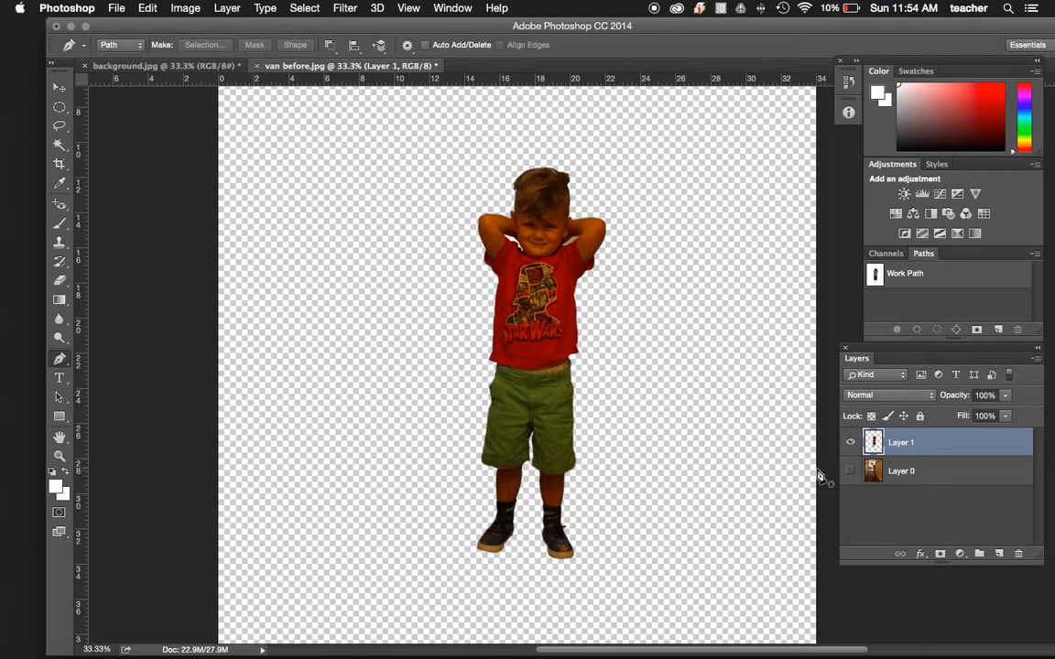
{"action": "key", "text": "super+plus"}
{"action": "key", "text": "super+plus"}
{"action": "key", "text": "super+plus"}
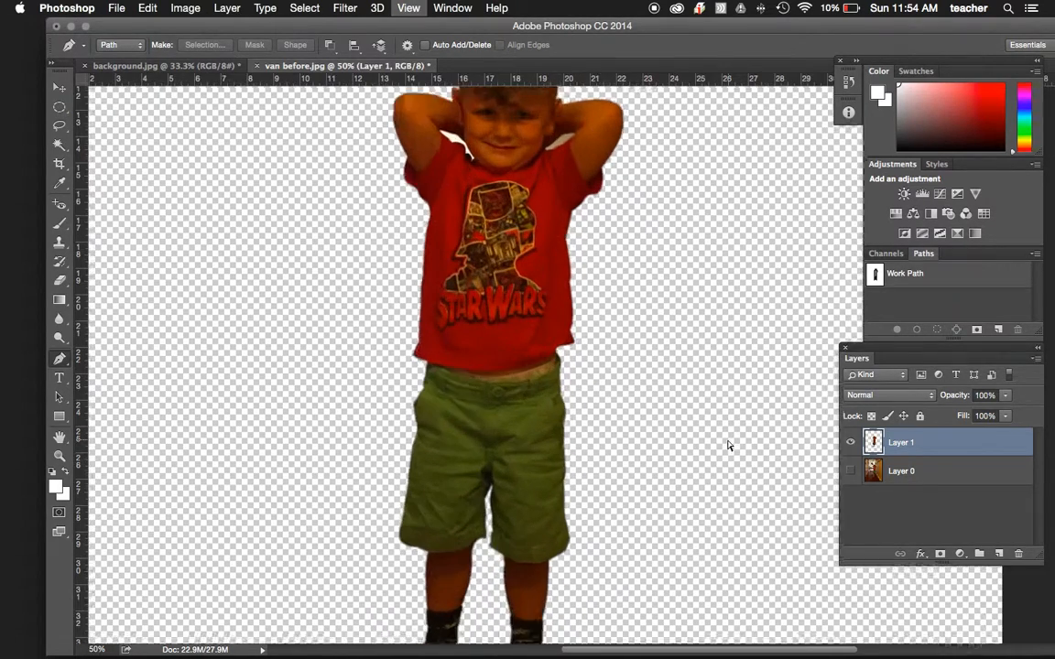
{"action": "left_click_drag", "start_coordinate": [450, 295], "coordinate": [493, 474]}
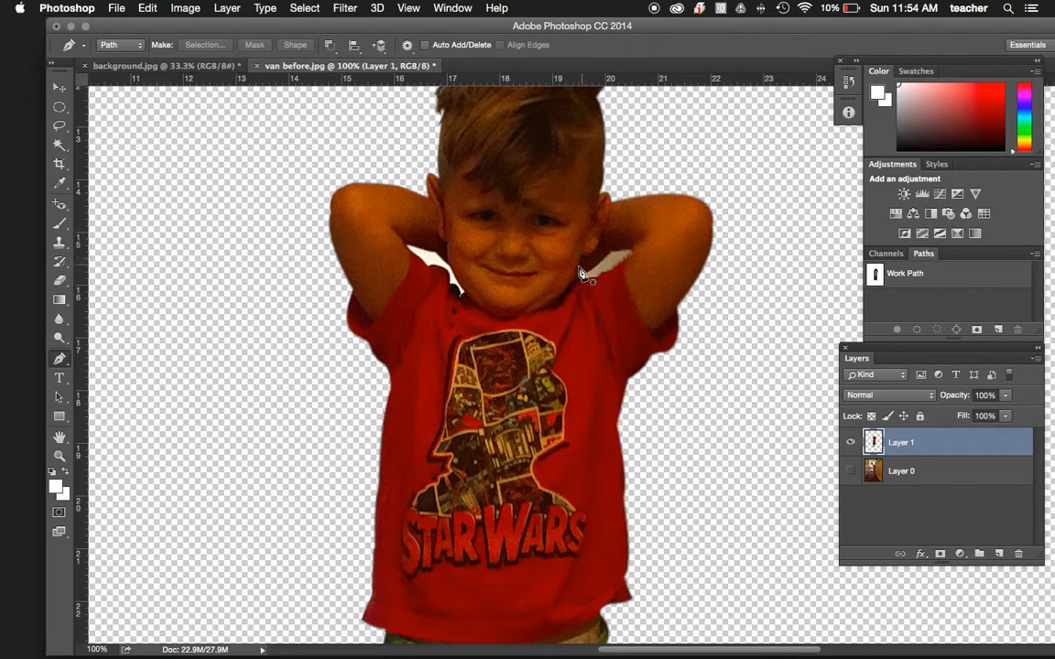
{"action": "key", "text": "super+plus"}
{"action": "key", "text": "super+plus"}
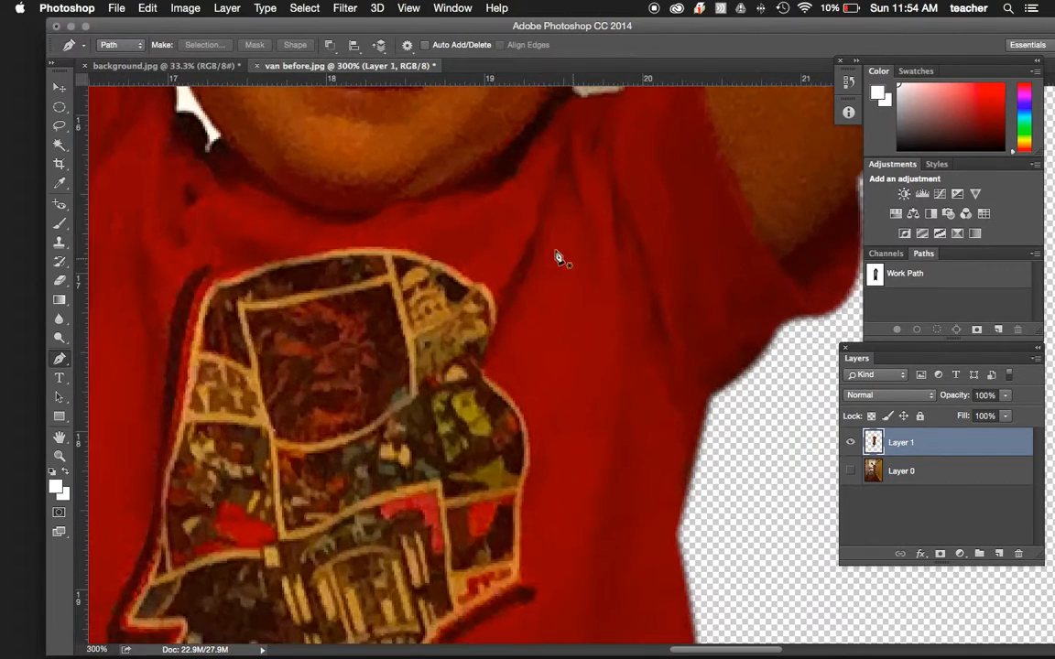
{"action": "left_click_drag", "start_coordinate": [529, 198], "coordinate": [607, 478]}
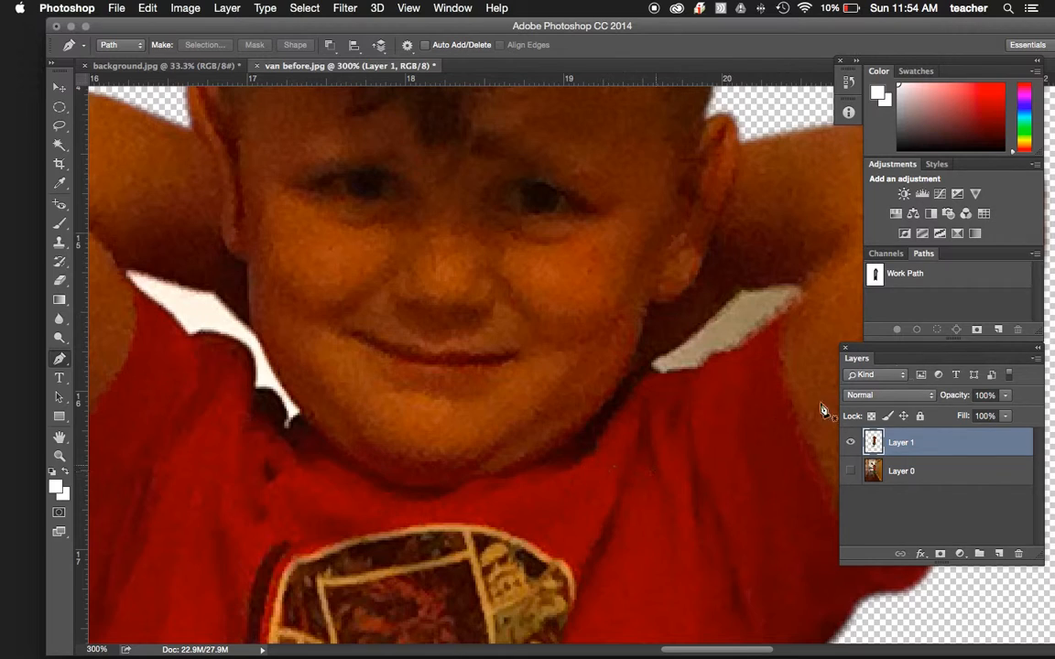
Try to trace the white gap between the boy's face and the raised arm on the photo's left side with the Pen tool
{"action": "left_click", "coordinate": [125, 271]}
{"action": "left_click_drag", "start_coordinate": [218, 296], "coordinate": [229, 292]}
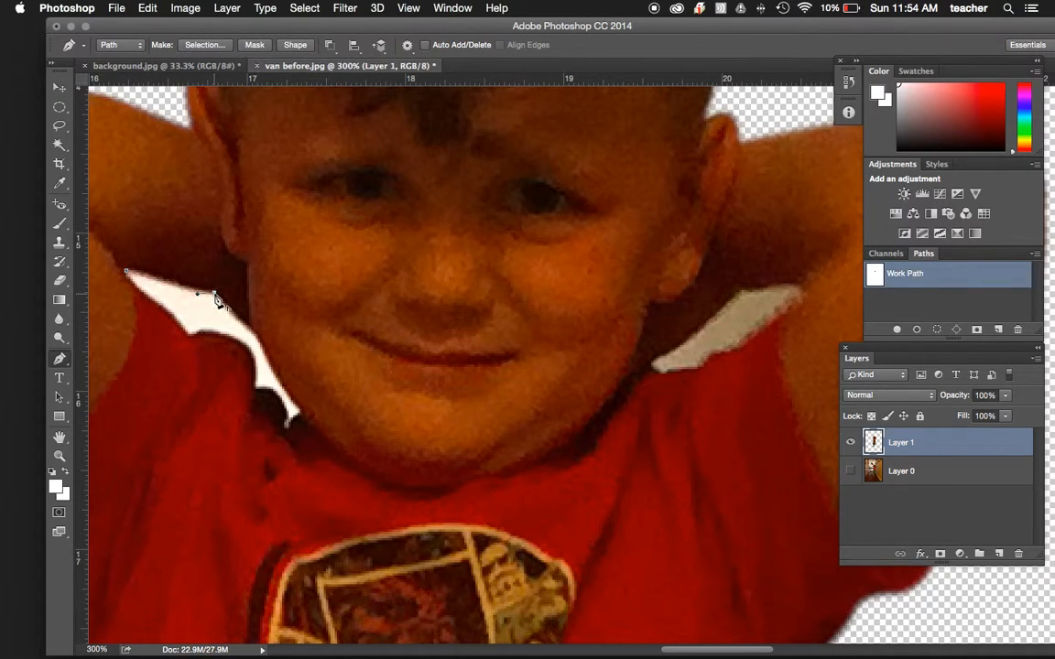
{"action": "mouse_move", "coordinate": [254, 334]}
{"action": "left_mouse_down"}
{"action": "mouse_move", "coordinate": [263, 339]}
{"action": "mouse_move", "coordinate": [252, 332]}
{"action": "left_mouse_up"}
{"action": "mouse_move", "coordinate": [300, 410]}
{"action": "left_mouse_down"}
{"action": "mouse_move", "coordinate": [317, 410]}
{"action": "mouse_move", "coordinate": [313, 421]}
{"action": "left_mouse_up"}
{"action": "left_click", "coordinate": [300, 410], "text": "alt"}
{"action": "left_click_drag", "start_coordinate": [255, 389], "coordinate": [224, 392]}
{"action": "left_click_drag", "start_coordinate": [234, 339], "coordinate": [182, 343]}
{"action": "left_click", "coordinate": [235, 340], "text": "alt"}
{"action": "left_click", "coordinate": [190, 334], "text": "alt"}
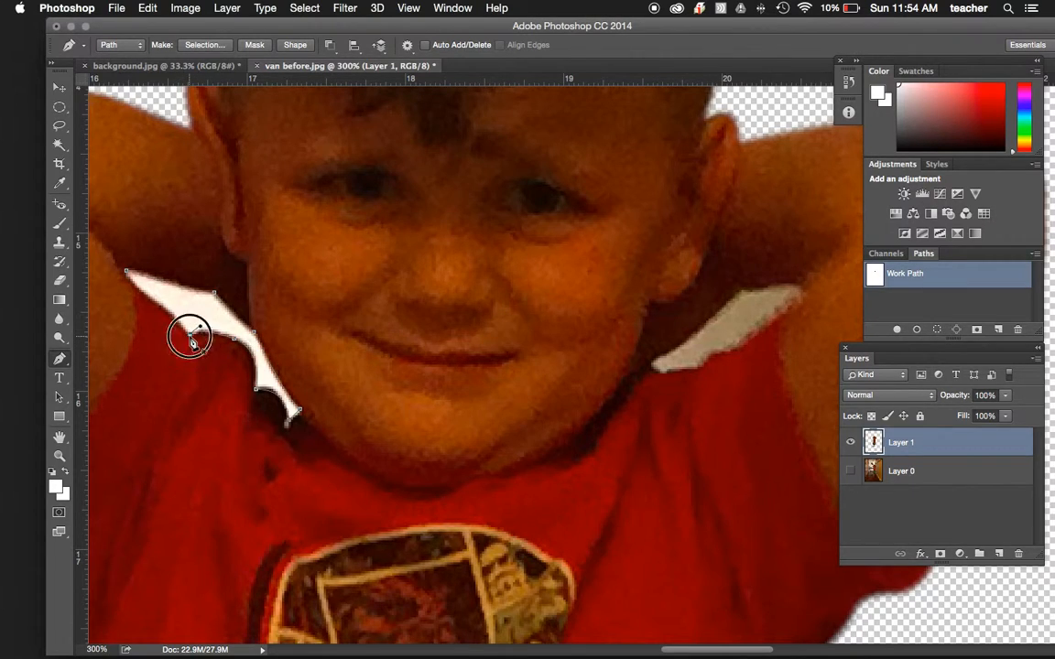
{"action": "left_click_drag", "start_coordinate": [131, 291], "coordinate": [108, 275]}
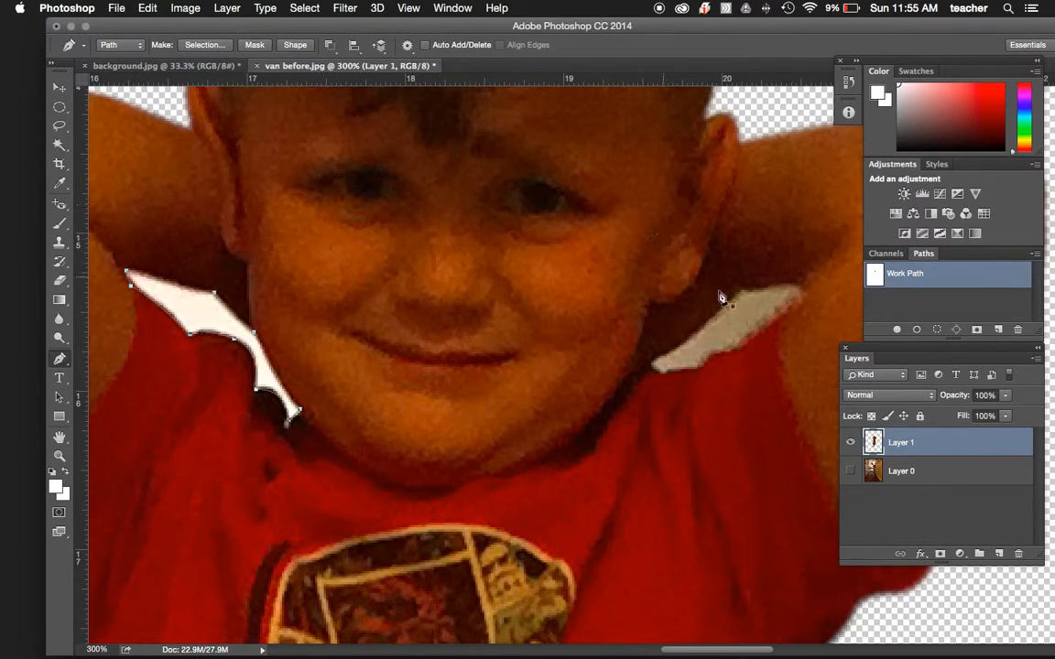
Trace the beige gap beside the boy's other ear with the Pen tool and convert it to a new anti-aliased selection feathered 1 pixel
{"action": "left_click", "coordinate": [650, 365]}
{"action": "left_click_drag", "start_coordinate": [676, 349], "coordinate": [689, 349]}
{"action": "left_click", "coordinate": [743, 289]}
{"action": "left_click_drag", "start_coordinate": [788, 300], "coordinate": [796, 307]}
{"action": "left_click", "coordinate": [732, 354]}
{"action": "left_click_drag", "start_coordinate": [701, 364], "coordinate": [651, 378]}
{"action": "left_click", "coordinate": [662, 372], "text": "alt"}
{"action": "left_click", "coordinate": [205, 45]}
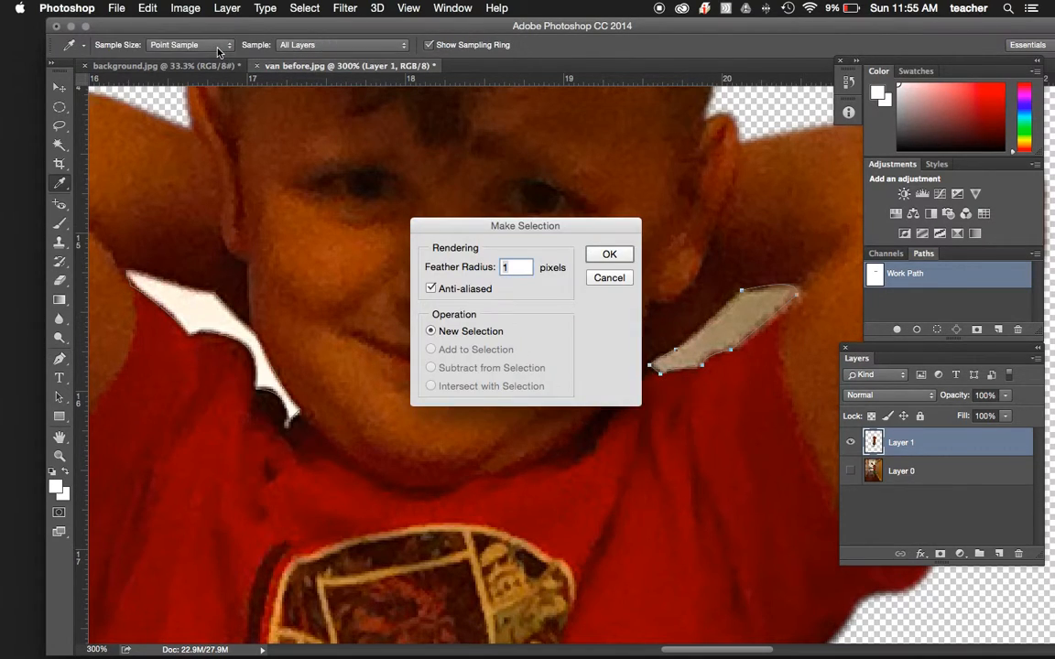
{"action": "left_click", "coordinate": [610, 257]}
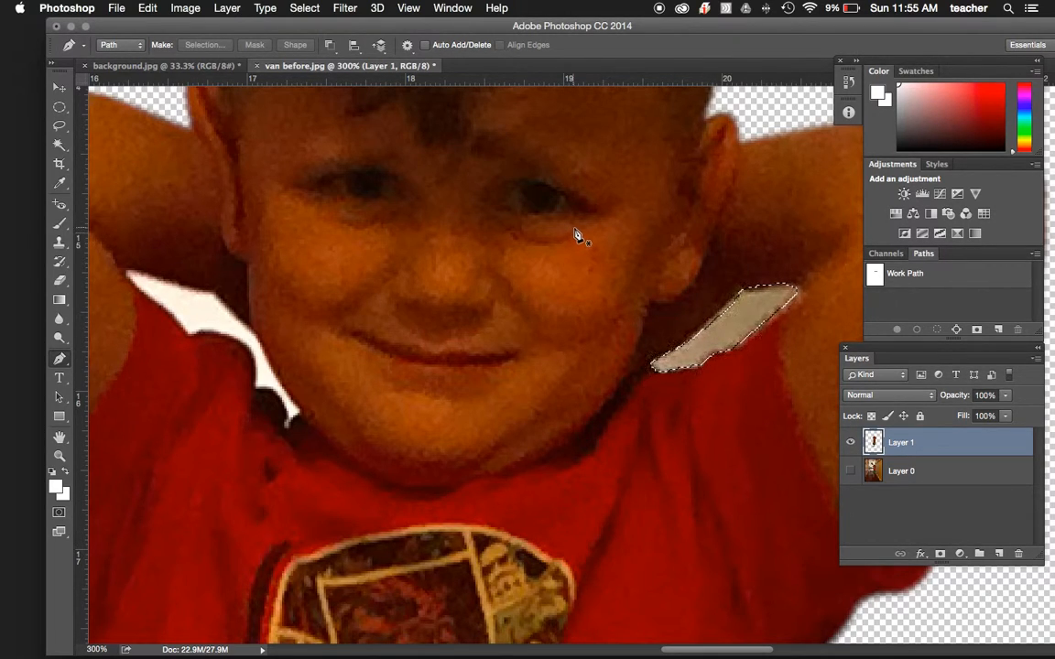
Try to remove the beige leftover by inverting the selection and deleting its contents
{"action": "key", "text": "super+shift+i"}
{"action": "key", "text": "Delete"}
{"action": "key", "text": "super+z"}
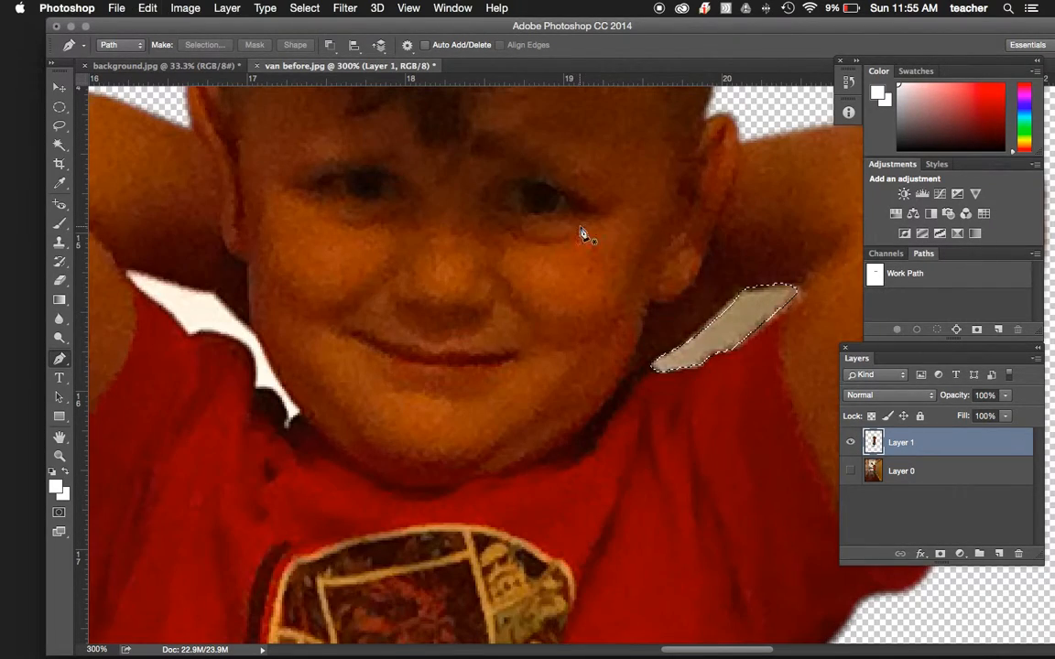
Invert the selection and cut the beige background out of the gap between the head and arm
{"action": "left_click", "coordinate": [302, 8]}
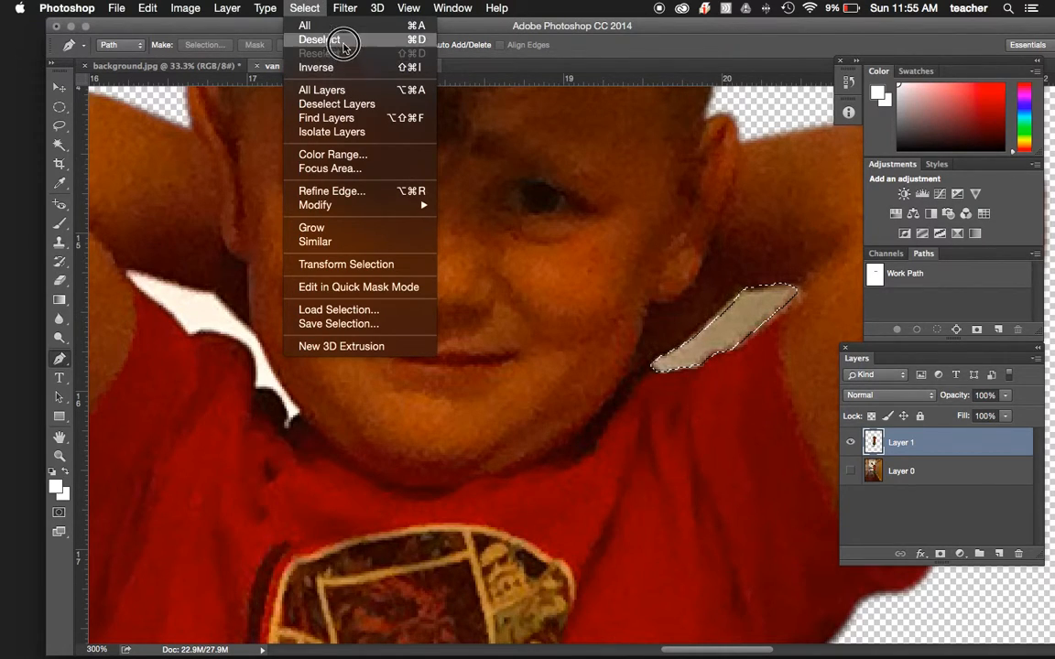
{"action": "left_click", "coordinate": [346, 68]}
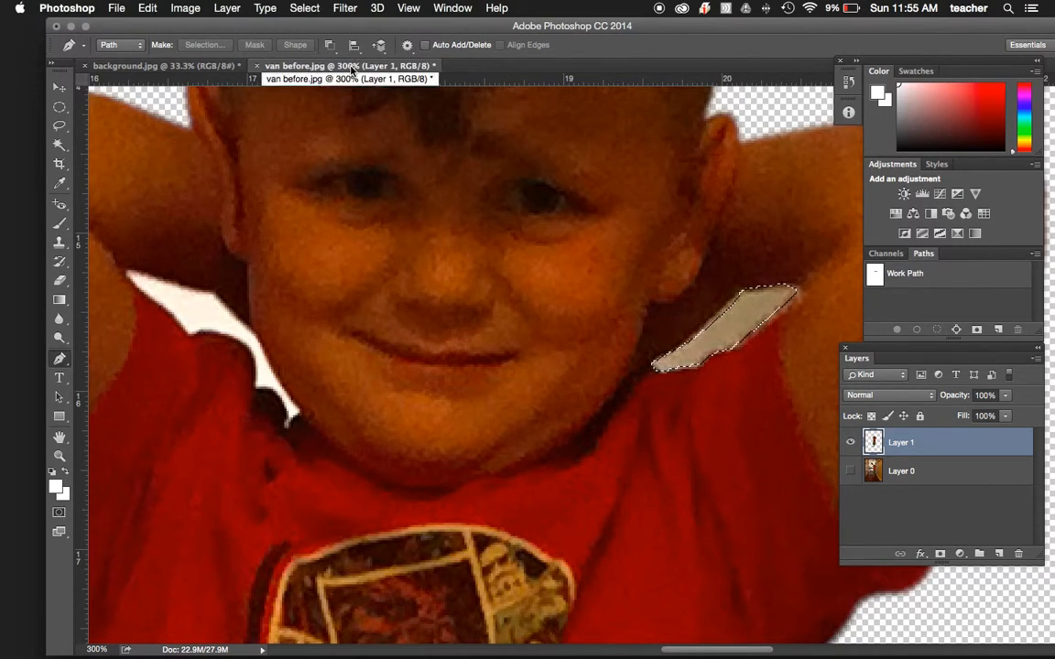
{"action": "left_click", "coordinate": [147, 8]}
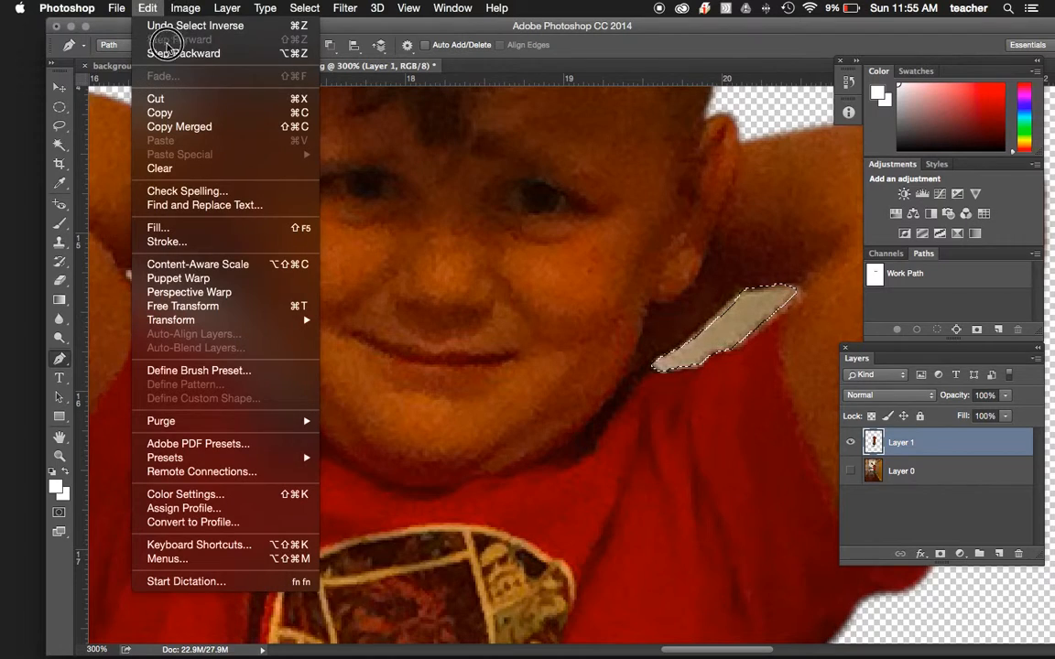
{"action": "left_click", "coordinate": [184, 98]}
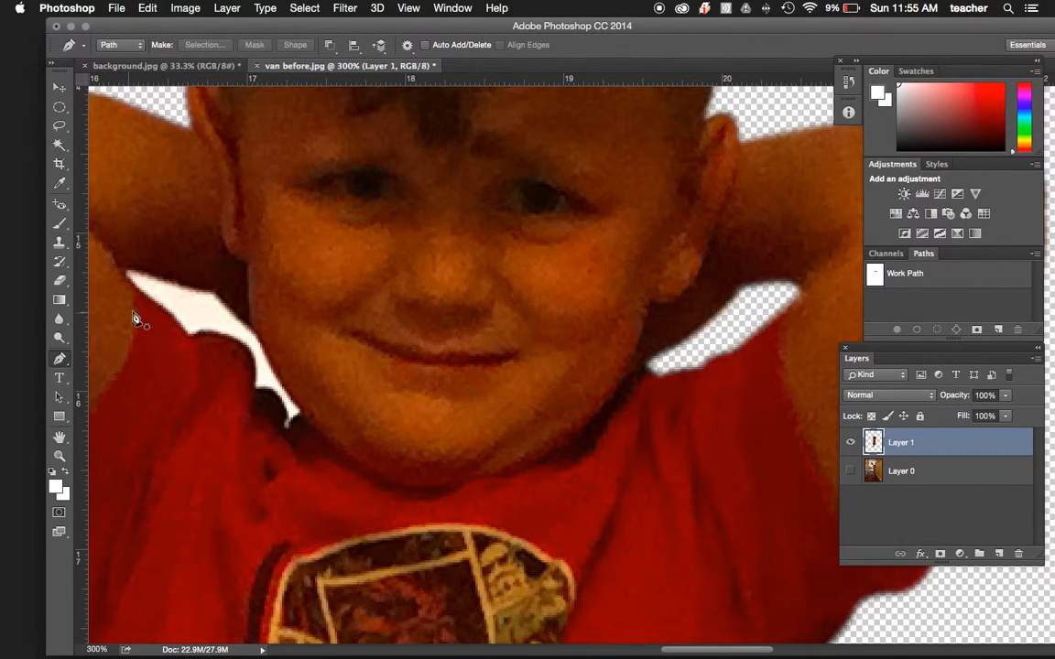
Draw a closed Pen tool path around the white gap between the boy's face, collar and raised arm on the photo's left side
{"action": "left_click", "coordinate": [128, 271]}
{"action": "left_click_drag", "start_coordinate": [196, 296], "coordinate": [229, 288]}
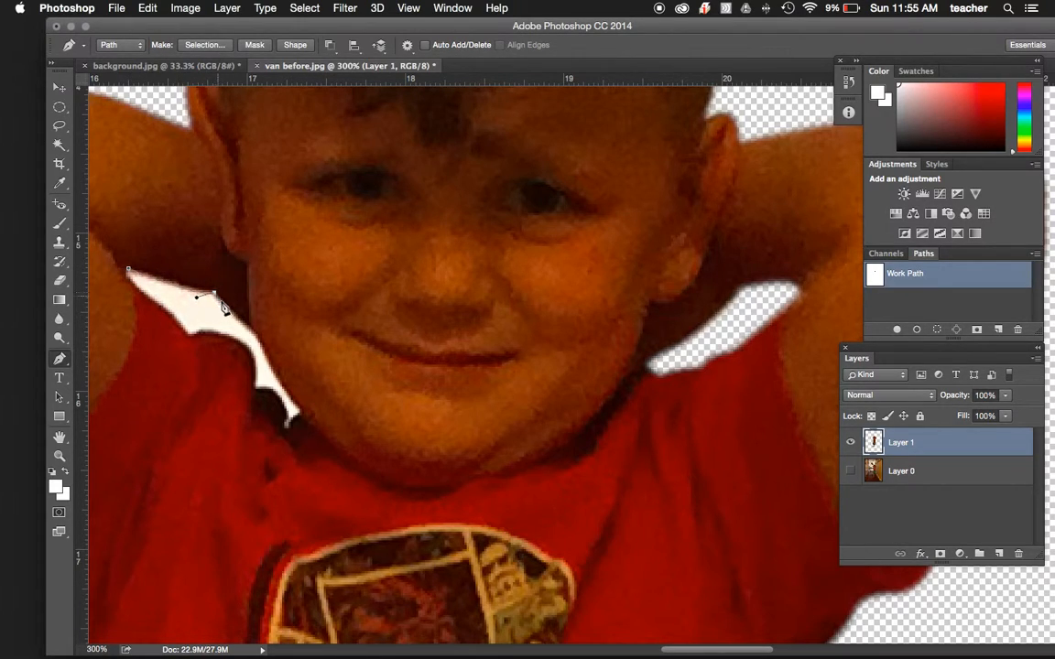
{"action": "left_click_drag", "start_coordinate": [250, 331], "coordinate": [264, 339]}
{"action": "left_click_drag", "start_coordinate": [292, 406], "coordinate": [313, 417]}
{"action": "left_click", "coordinate": [292, 401], "text": "alt"}
{"action": "left_click_drag", "start_coordinate": [232, 390], "coordinate": [234, 396]}
{"action": "left_click_drag", "start_coordinate": [192, 337], "coordinate": [120, 354]}
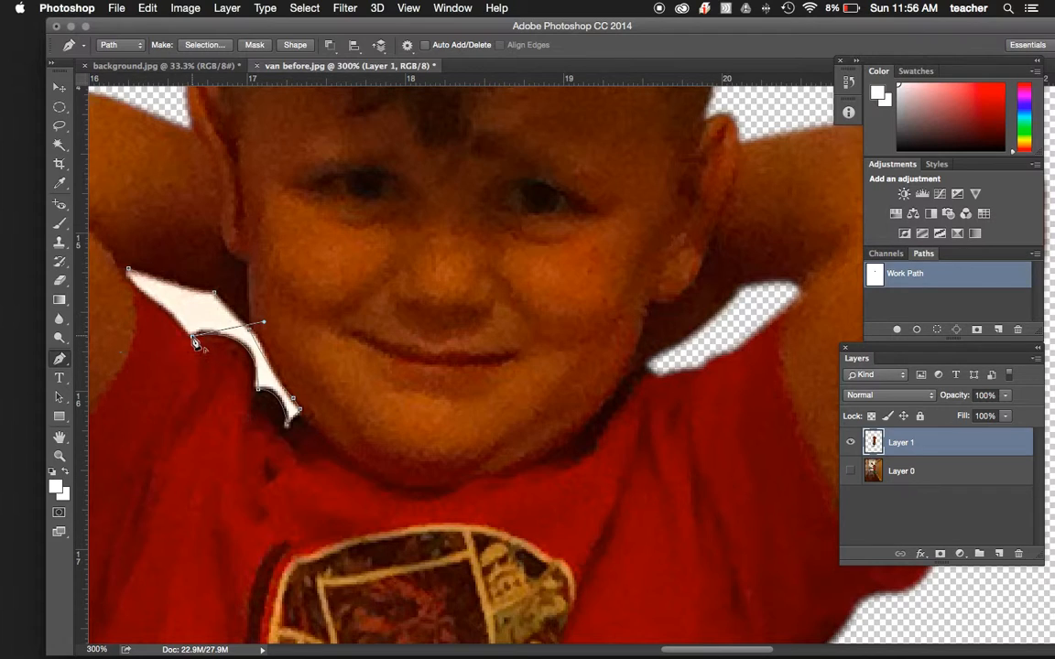
{"action": "left_click", "coordinate": [129, 274]}
Convert the white gap's path into a new anti-aliased selection with a 1 pixel feather, undoing the first conversion and repeating it
{"action": "left_click", "coordinate": [209, 45]}
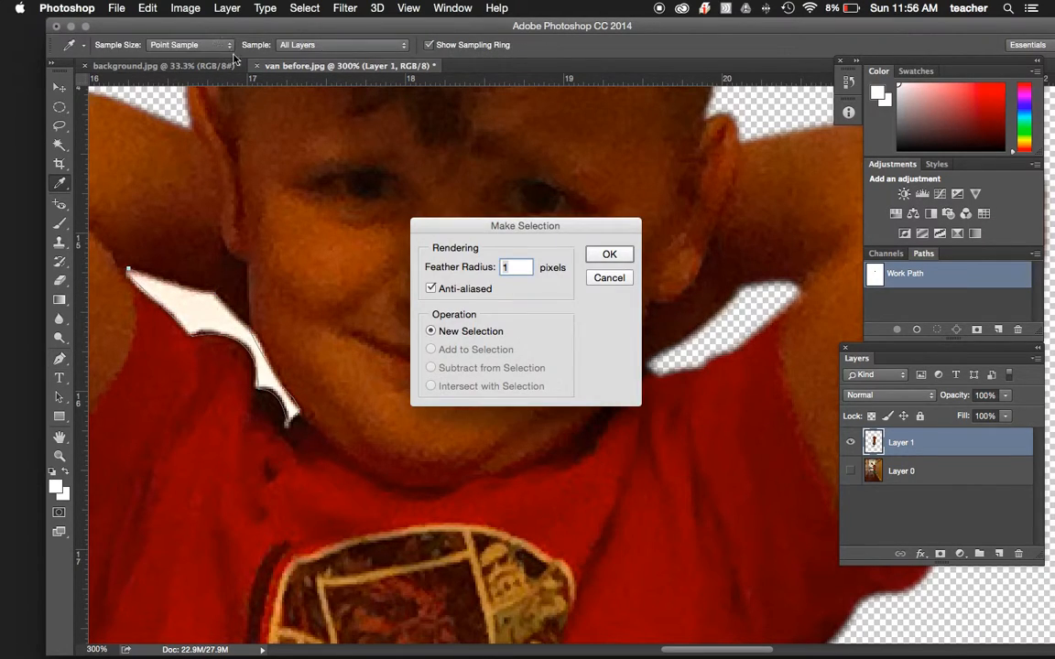
{"action": "left_click", "coordinate": [612, 255]}
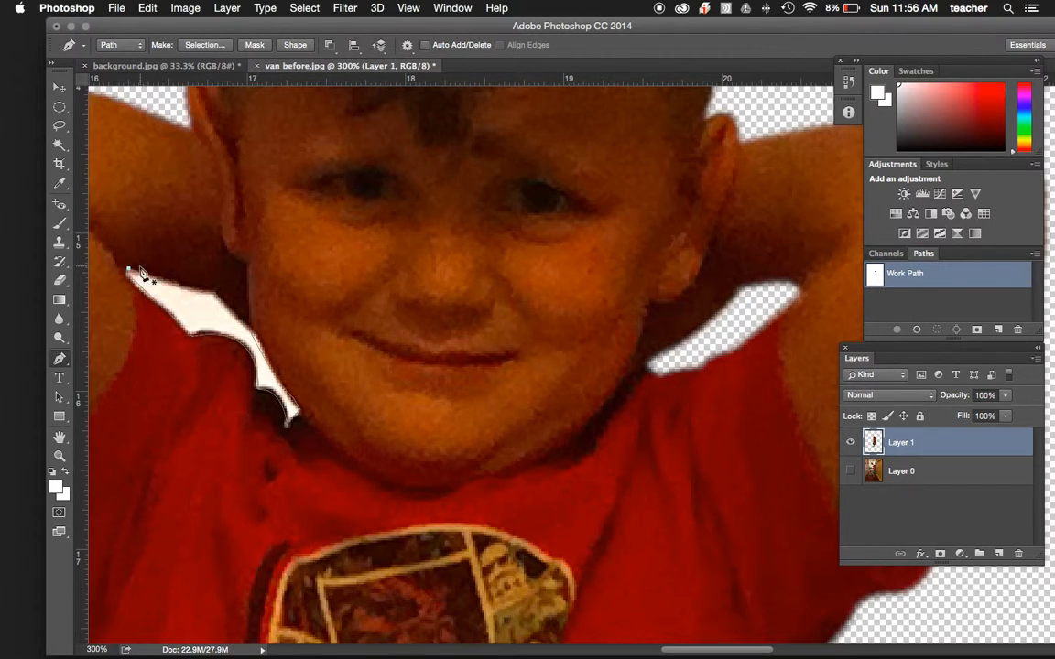
{"action": "key", "text": "super+z"}
{"action": "left_click", "coordinate": [204, 44]}
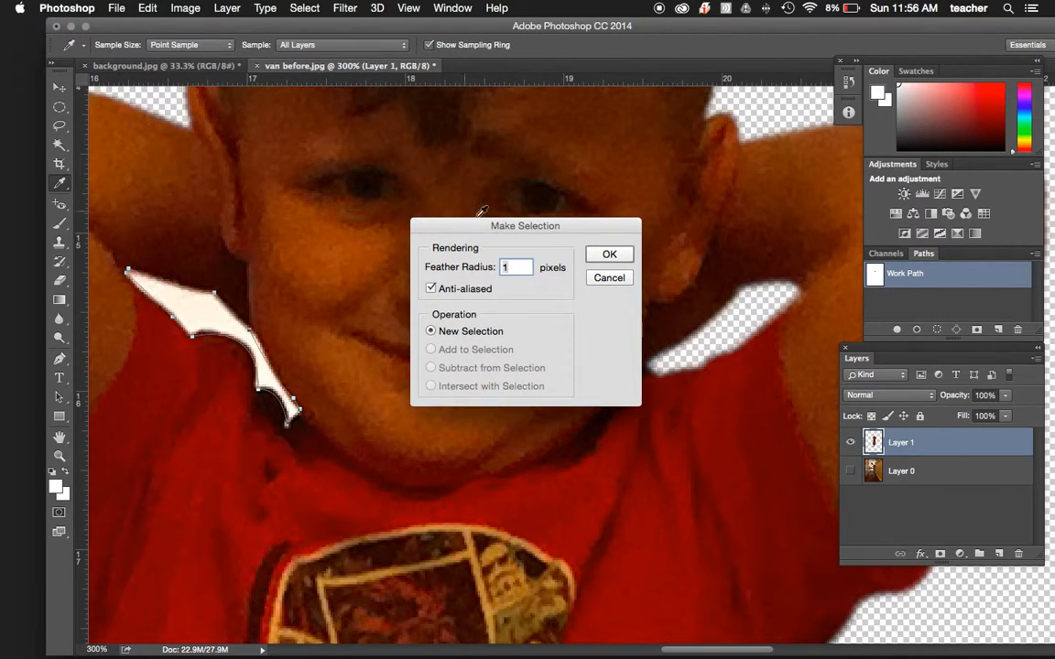
{"action": "left_click", "coordinate": [609, 259]}
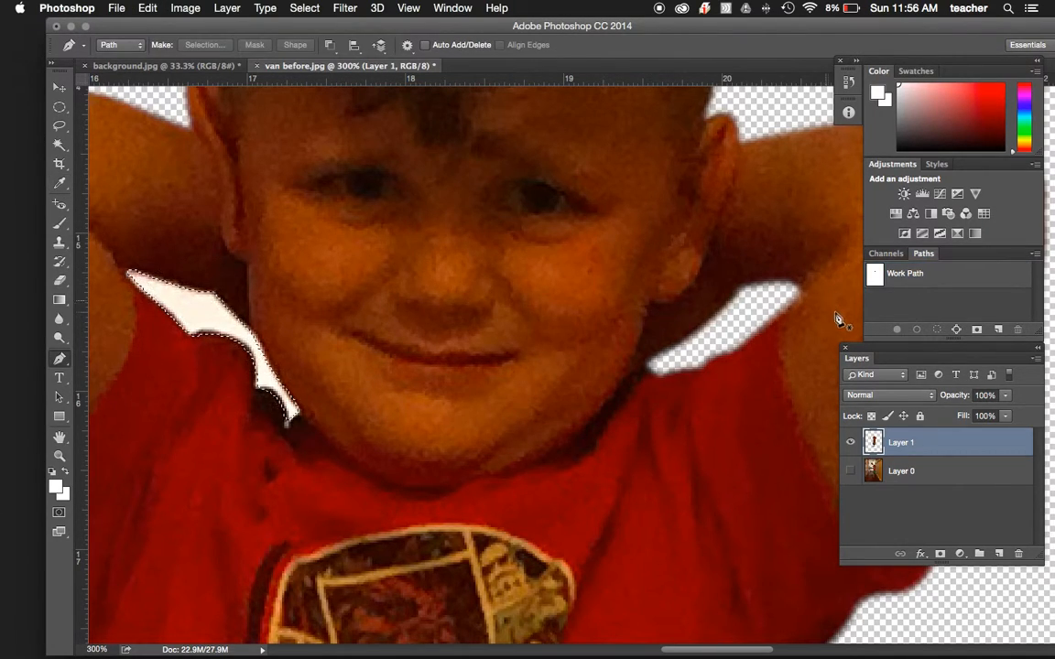
Invert the selection and cut the white background out of the gap beside the boy's face
{"action": "left_click", "coordinate": [226, 7]}
{"action": "mouse_move", "coordinate": [304, 7]}
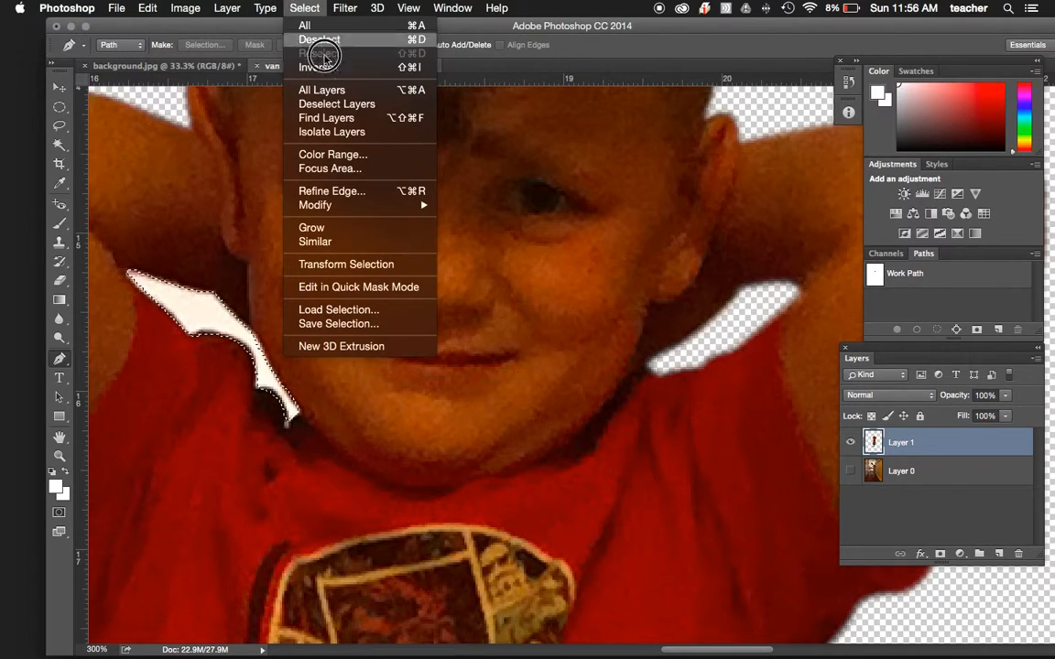
{"action": "left_click", "coordinate": [331, 67]}
{"action": "left_click", "coordinate": [146, 7]}
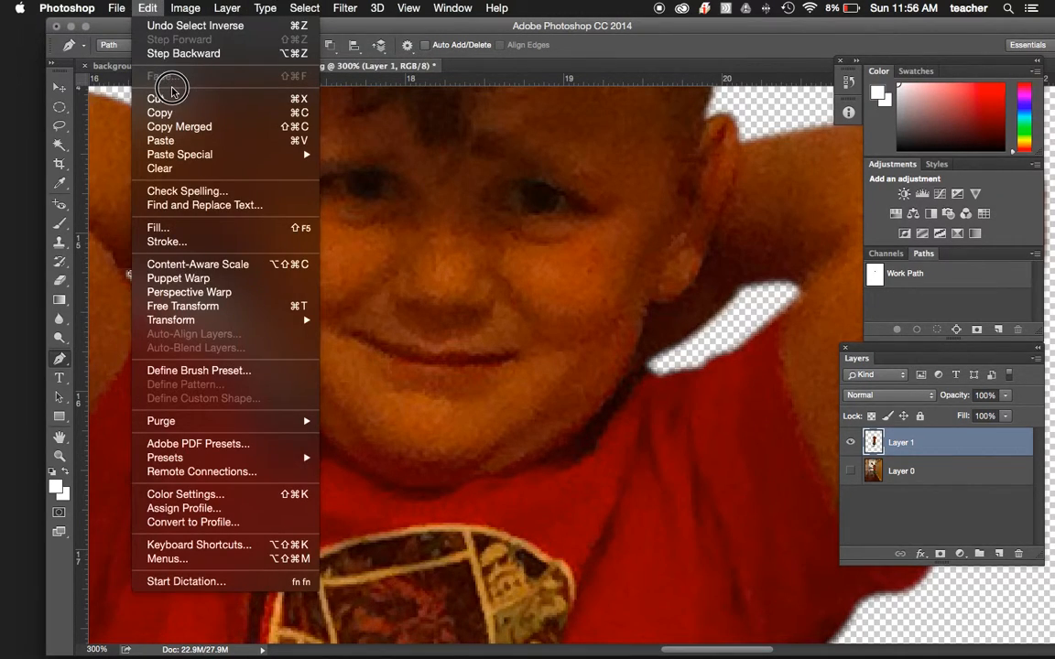
{"action": "left_click", "coordinate": [172, 96]}
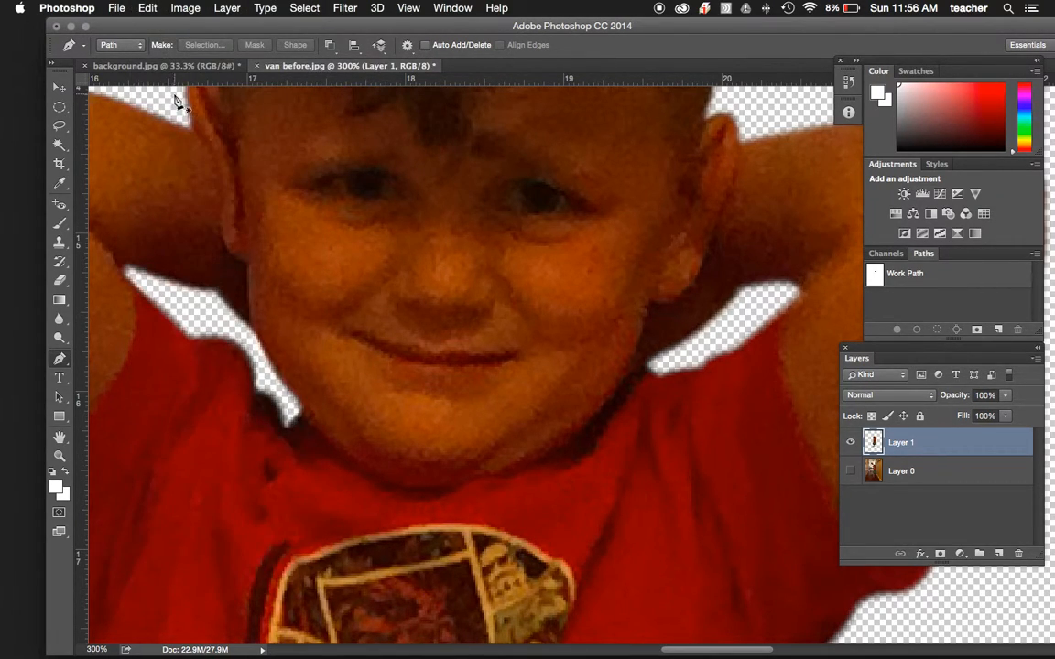
Duplicate the cut-out boy's layer into the background.jpg document, keeping the name Layer 1
{"action": "key", "text": "super+minus"}
{"action": "key", "text": "super+minus"}
{"action": "key", "text": "super+minus"}
{"action": "key", "text": "super+minus"}
{"action": "key", "text": "super+minus"}
{"action": "key", "text": "super+minus"}
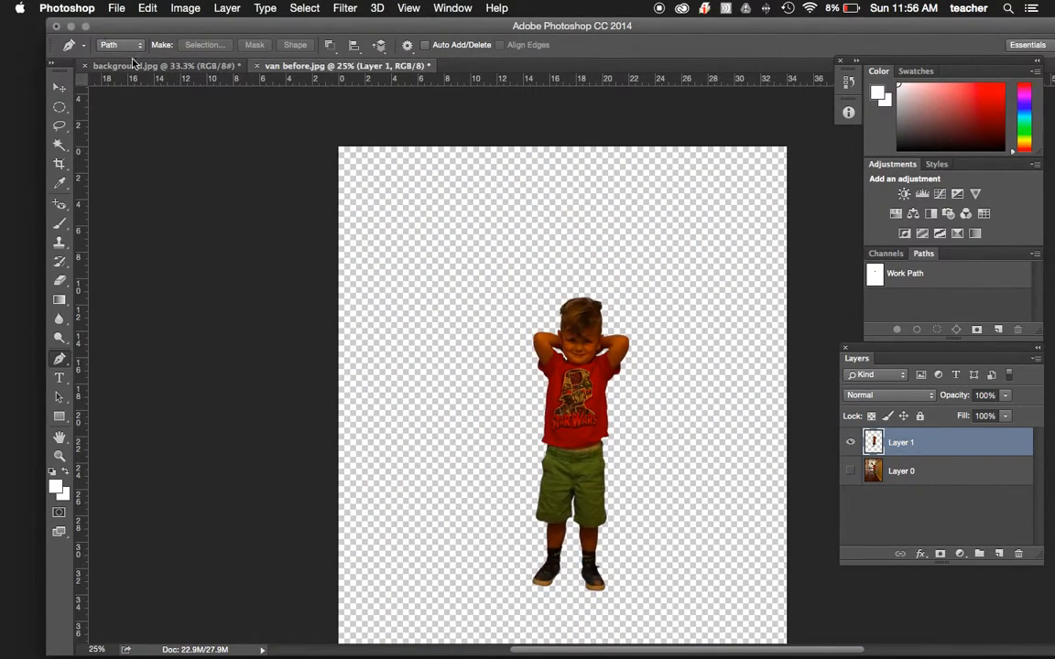
{"action": "left_click", "coordinate": [133, 66]}
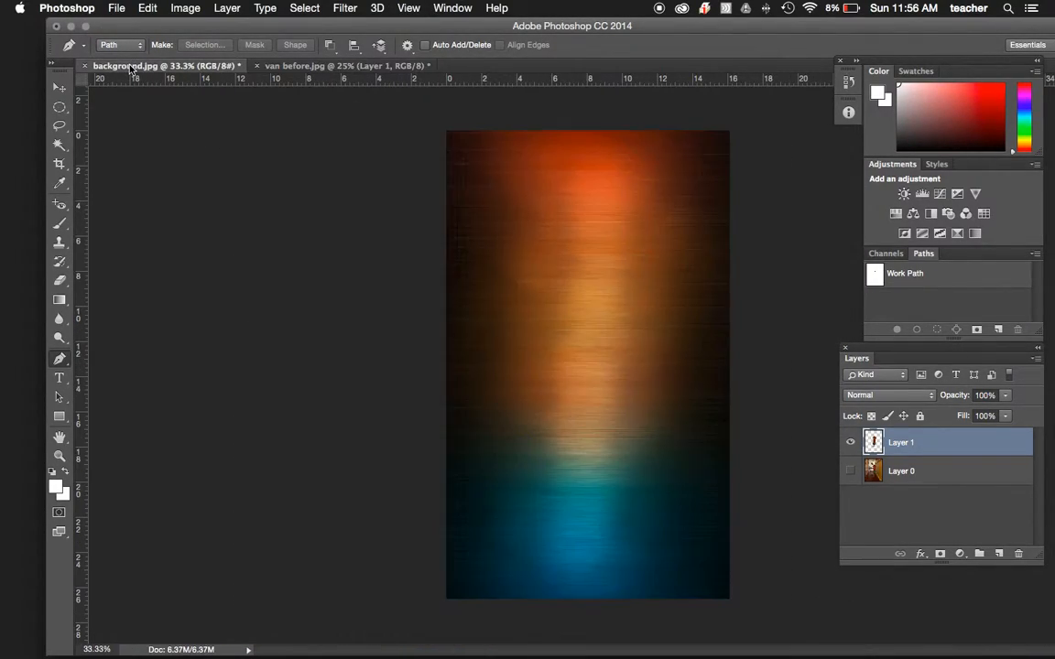
{"action": "left_click", "coordinate": [328, 66]}
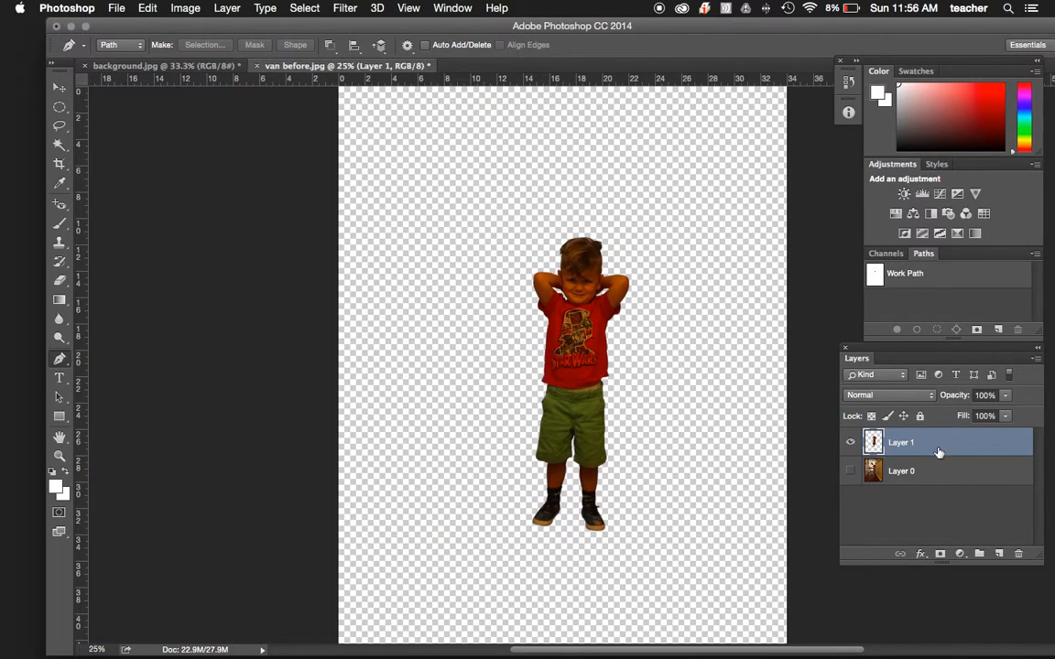
{"action": "right_click", "coordinate": [937, 447]}
{"action": "left_click", "coordinate": [765, 159]}
{"action": "left_click", "coordinate": [558, 332]}
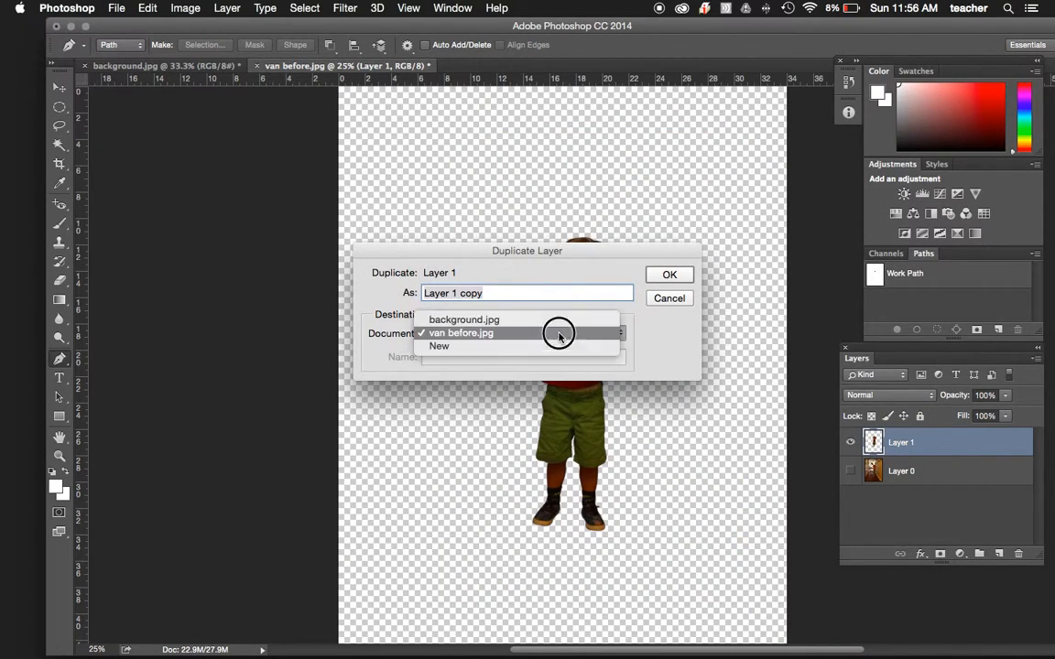
{"action": "left_click", "coordinate": [549, 320]}
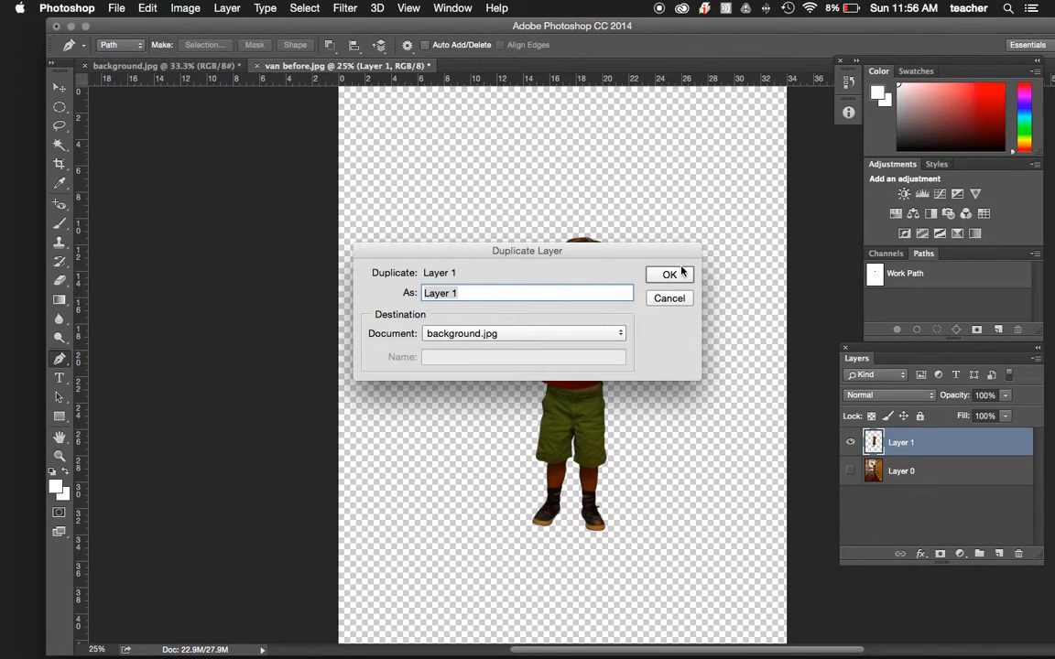
{"action": "left_click", "coordinate": [680, 274]}
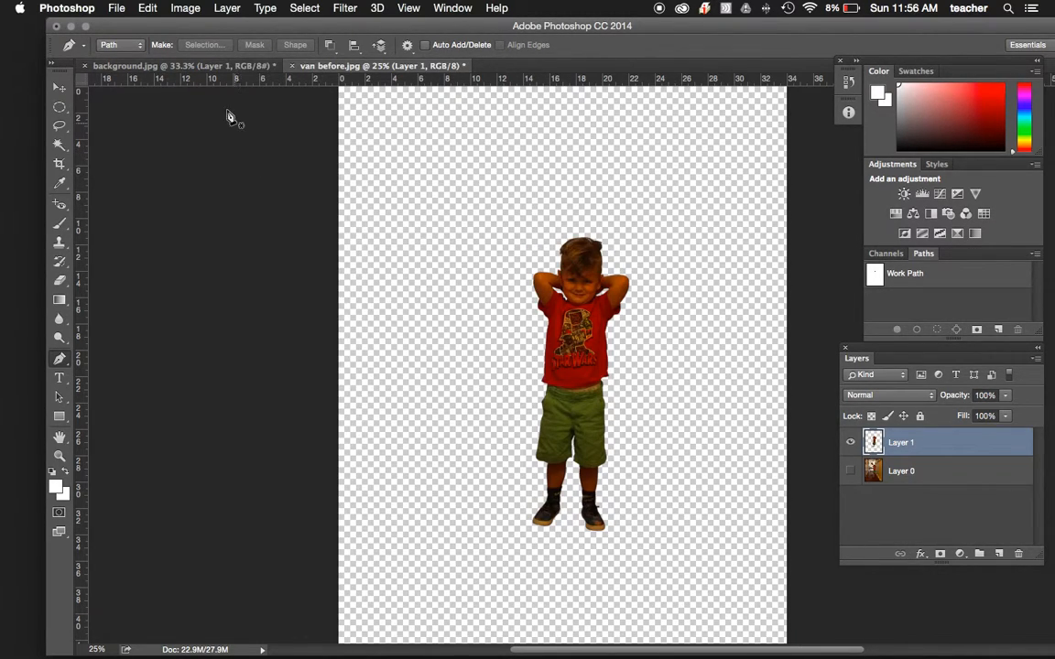
In background.jpg, move the boy with the Move tool to the middle of the glowing orange and blue backdrop
{"action": "left_click", "coordinate": [203, 71]}
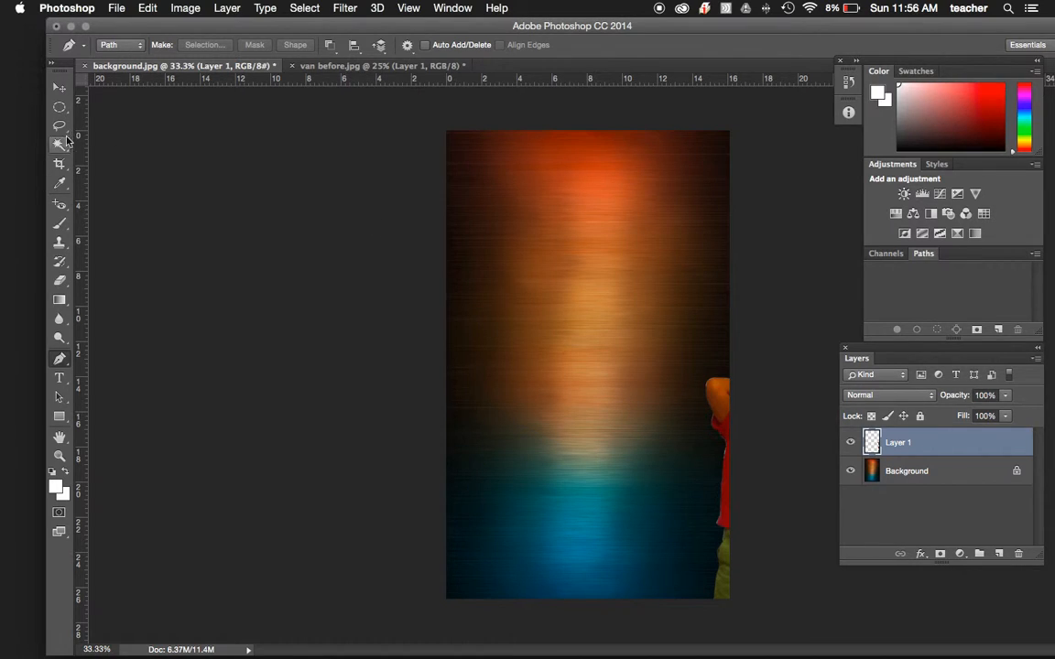
{"action": "left_click", "coordinate": [59, 87]}
{"action": "left_click_drag", "start_coordinate": [730, 507], "coordinate": [551, 352]}
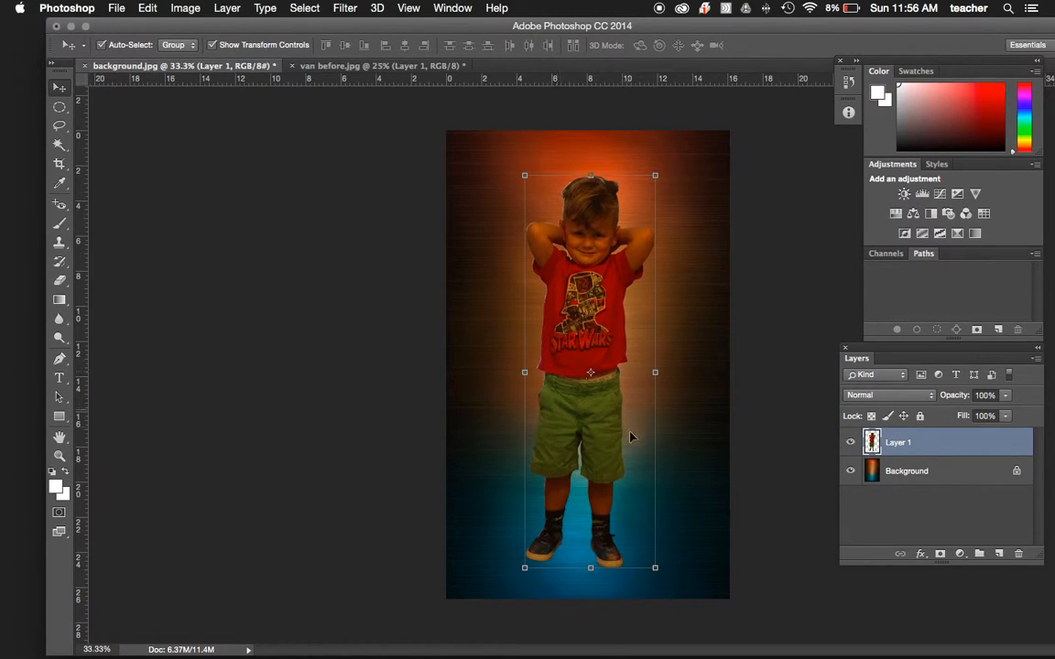
Raise the brightness of the boy's layer, Layer 1, to about 39 with a Brightness/Contrast adjustment, leaving contrast at 0
{"action": "left_click", "coordinate": [240, 386]}
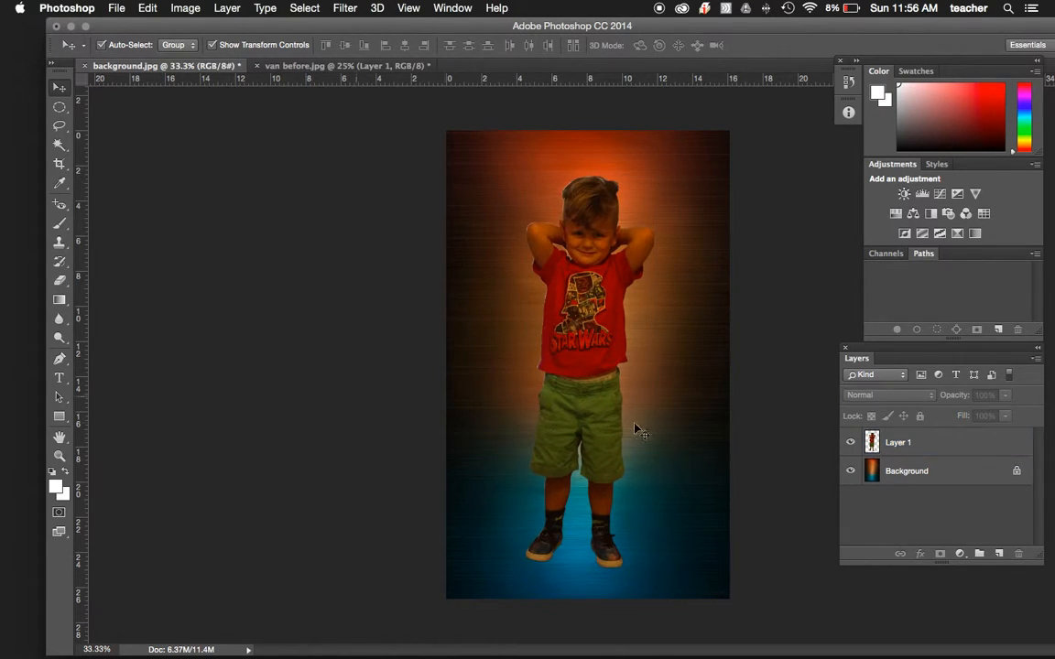
{"action": "left_click", "coordinate": [186, 8]}
{"action": "left_click", "coordinate": [908, 440]}
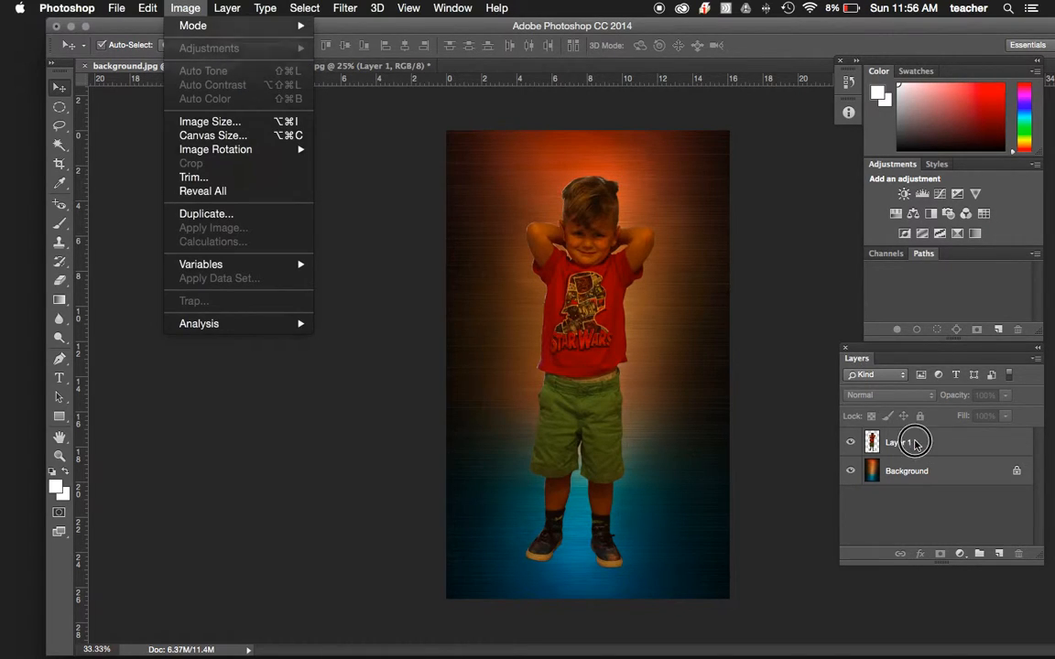
{"action": "left_click", "coordinate": [920, 444]}
{"action": "left_click", "coordinate": [185, 8]}
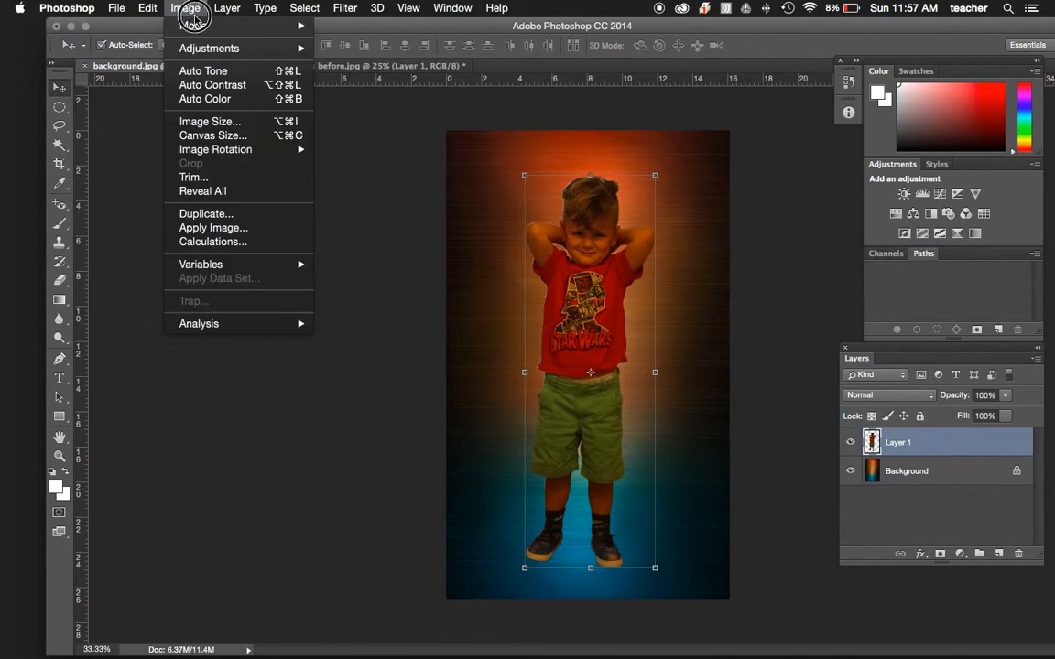
{"action": "left_click", "coordinate": [542, 153]}
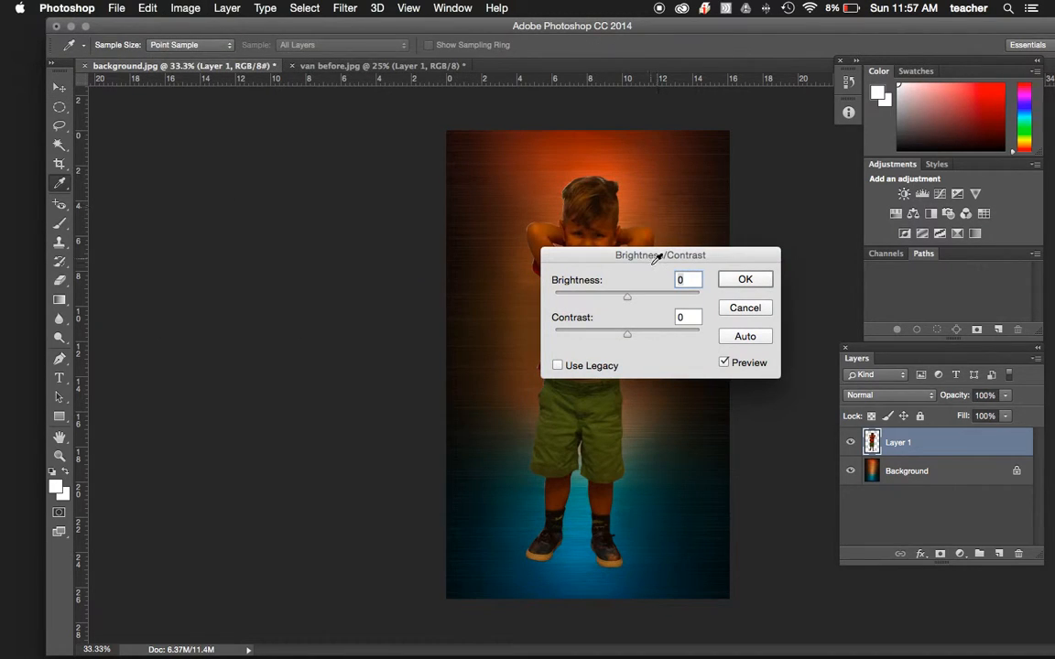
{"action": "left_click_drag", "start_coordinate": [659, 251], "coordinate": [795, 245]}
{"action": "left_click_drag", "start_coordinate": [754, 291], "coordinate": [773, 290]}
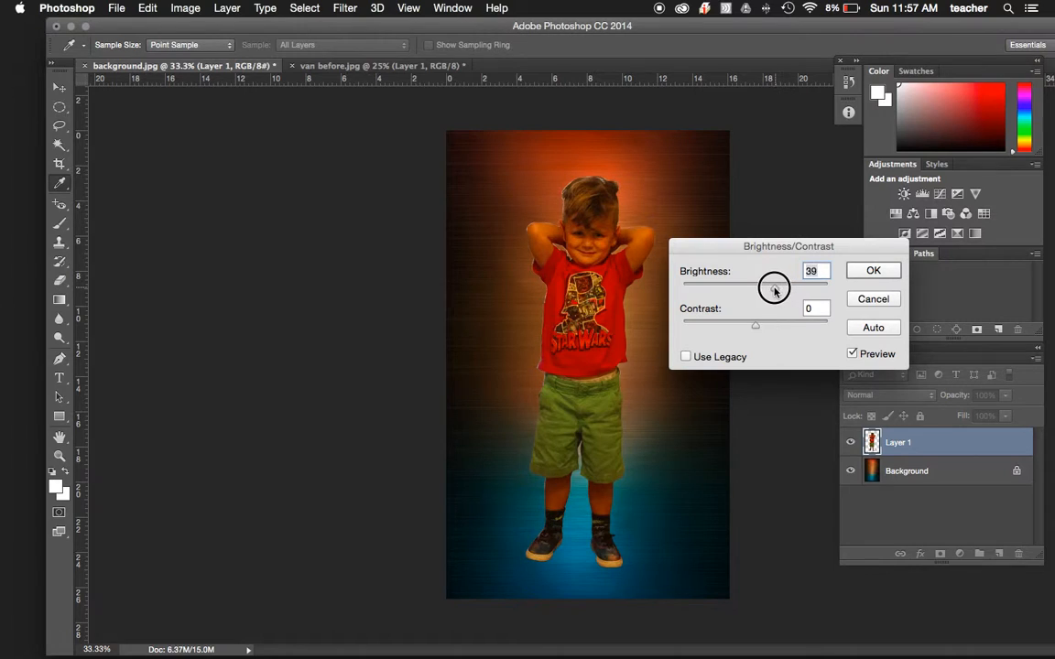
{"action": "left_click", "coordinate": [865, 275]}
{"action": "key", "text": "v"}
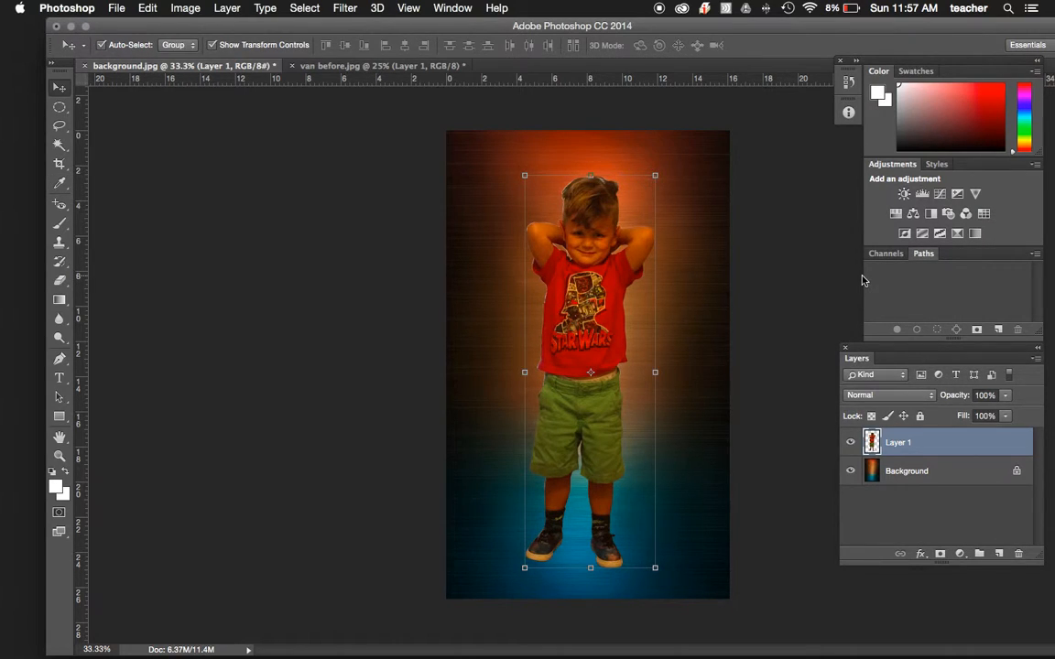
Save a copy of the composite to the Desktop in JPEG format as van after.jpg, accepting the JPEG options
{"action": "left_click", "coordinate": [961, 473]}
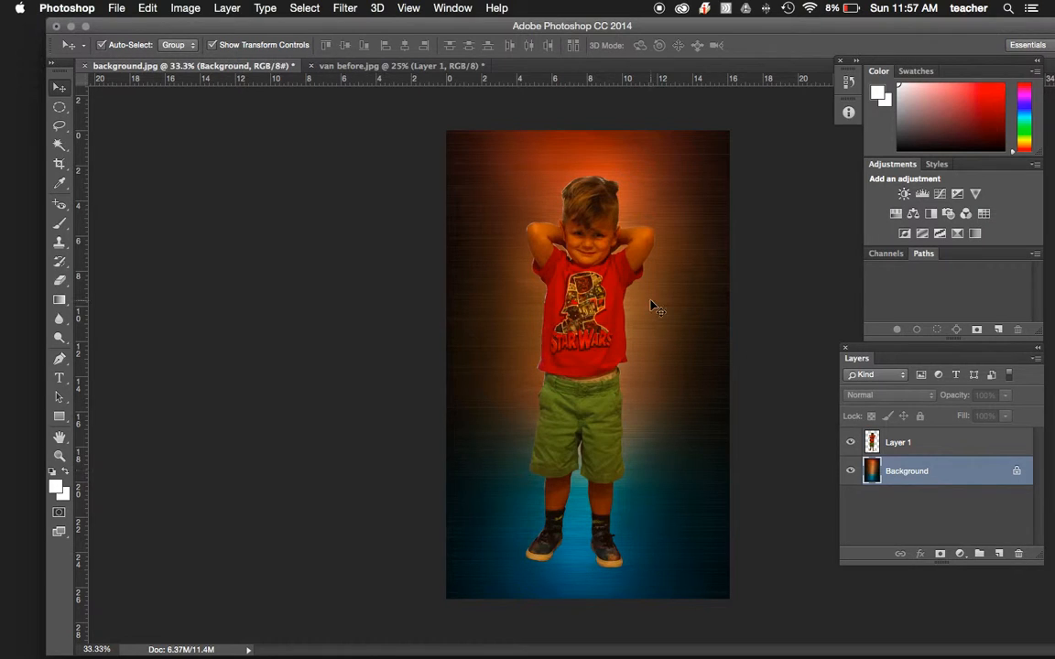
{"action": "left_click", "coordinate": [110, 8]}
{"action": "left_click", "coordinate": [206, 160]}
{"action": "key", "text": "super+shift+s"}
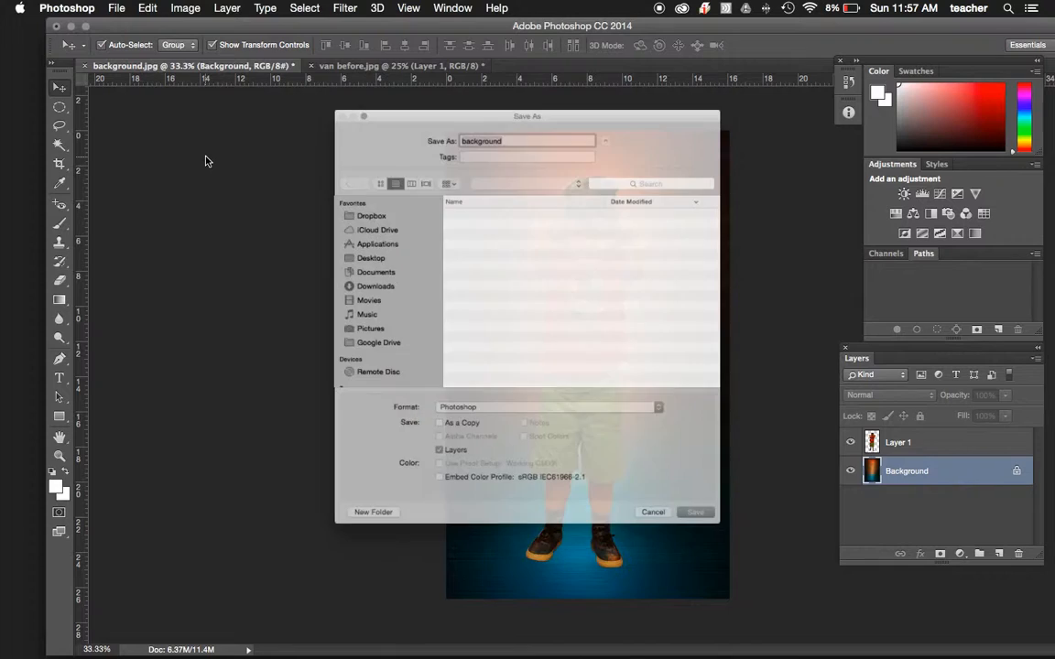
{"action": "type", "text": "after.psd"}
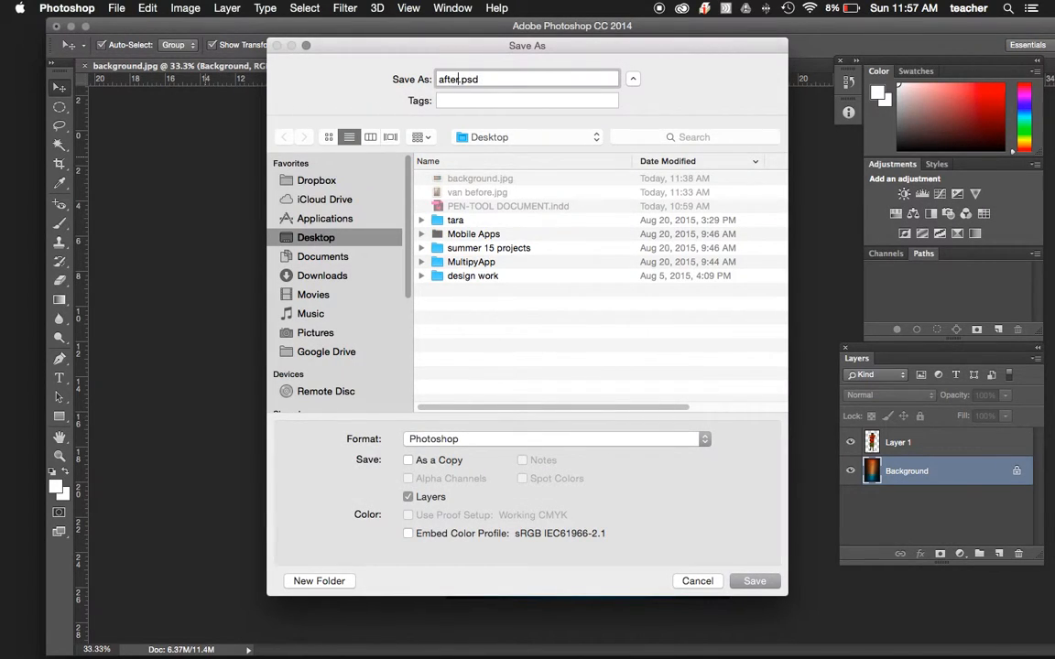
{"action": "left_click", "coordinate": [539, 441]}
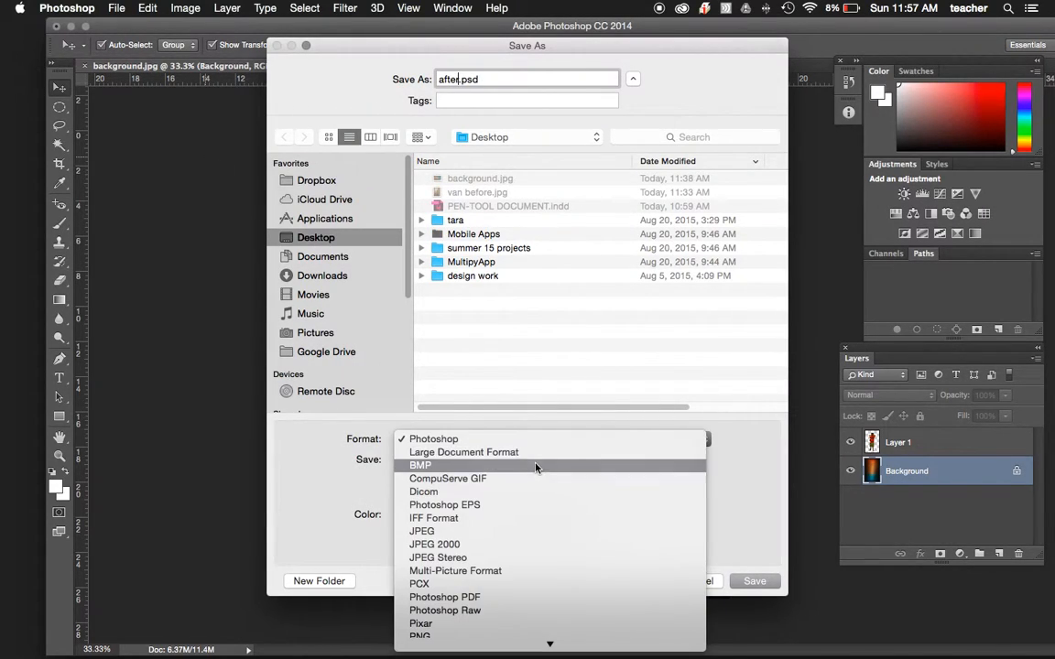
{"action": "left_click", "coordinate": [544, 532]}
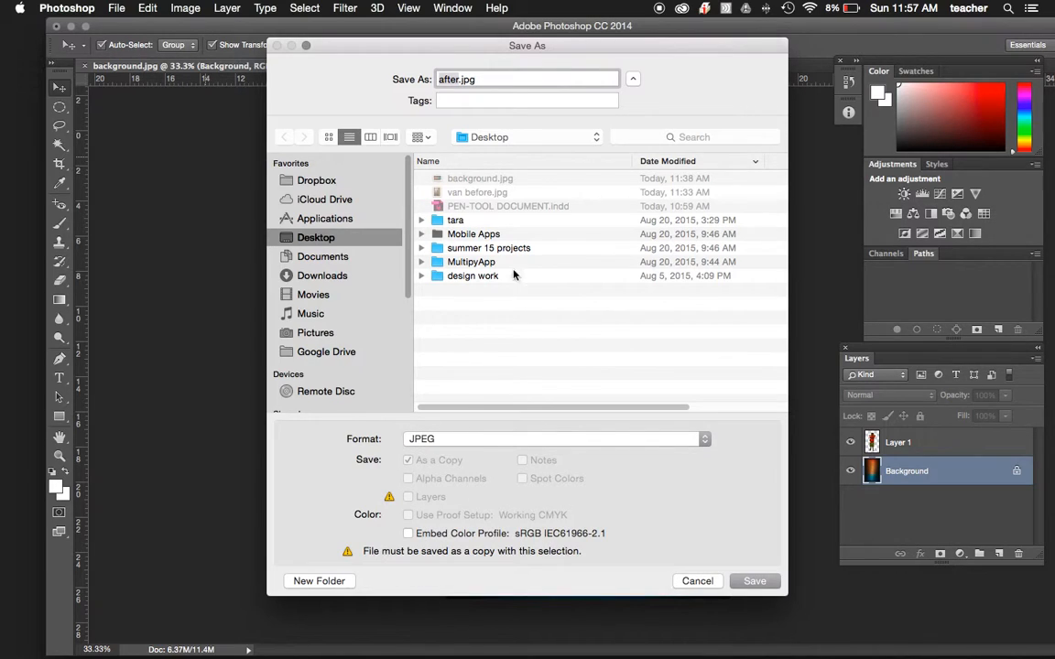
{"action": "left_click", "coordinate": [438, 79]}
{"action": "type", "text": "van"}
{"action": "left_click", "coordinate": [755, 581]}
{"action": "left_click", "coordinate": [615, 228]}
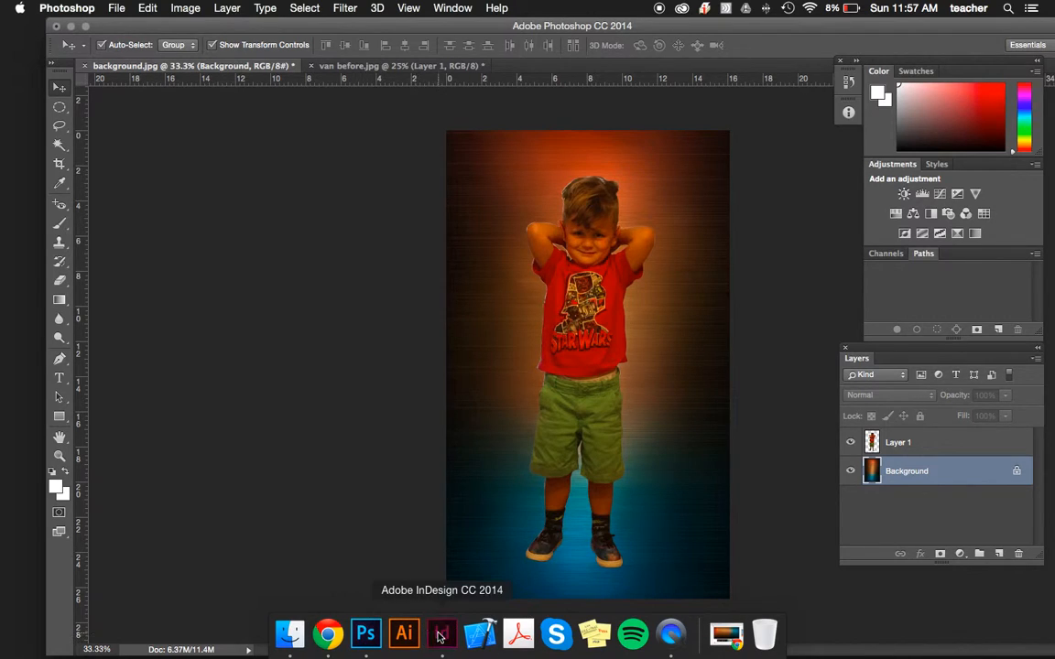
Switch to InDesign and open the recent file PEN-TOOL DOCUMENT.indd
{"action": "left_click", "coordinate": [442, 634]}
{"action": "left_click", "coordinate": [106, 8]}
{"action": "mouse_move", "coordinate": [142, 67]}
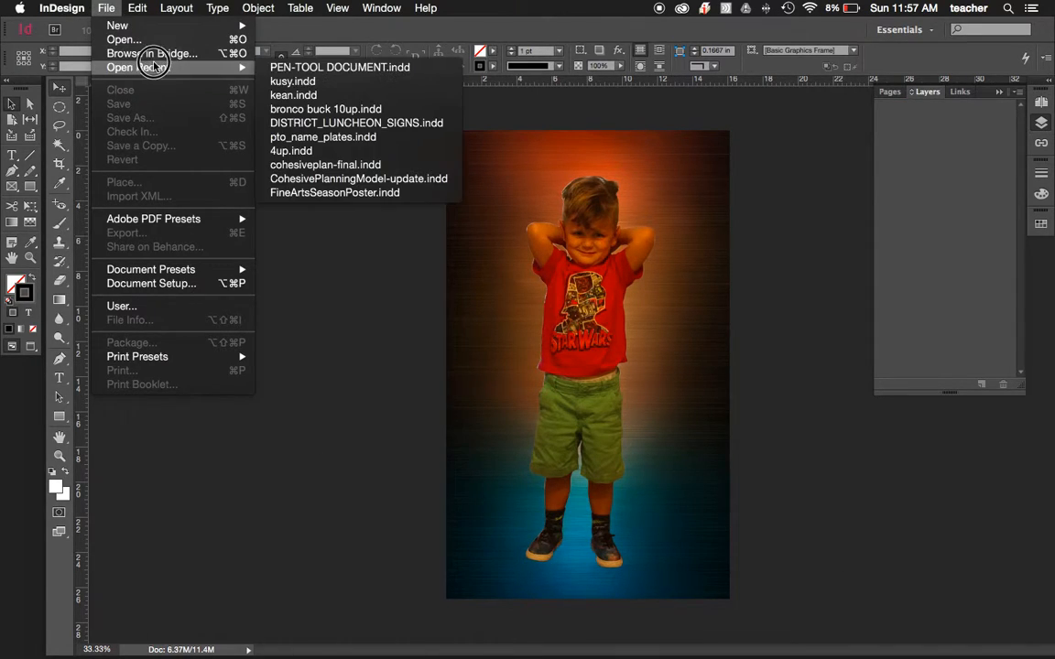
{"action": "left_click", "coordinate": [373, 67]}
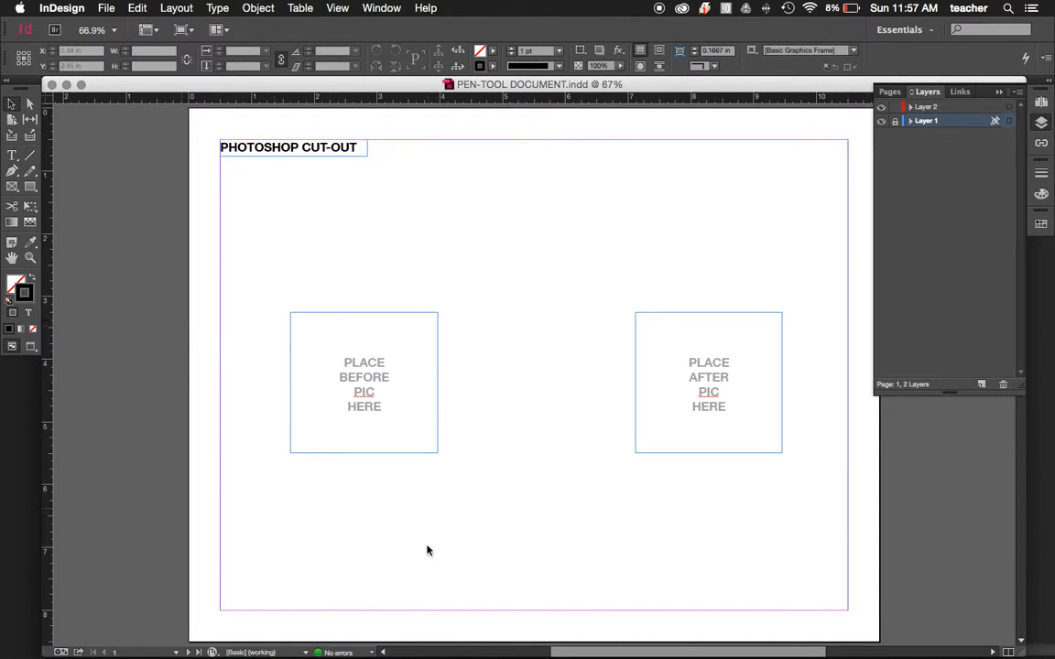
Place van before.jpg on Layer 2 of the Photoshop Cut-Out page, in a frame about 5.21 by 3.91 in over the before placeholder
{"action": "left_click", "coordinate": [512, 335]}
{"action": "key", "text": "super+d"}
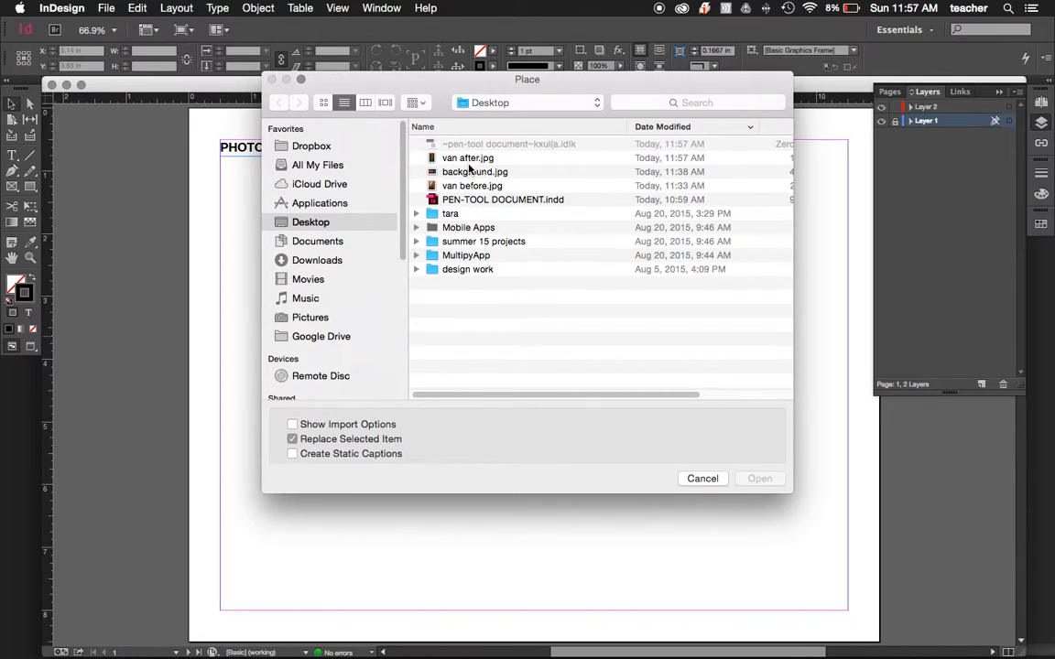
{"action": "left_click", "coordinate": [469, 185]}
{"action": "left_click", "coordinate": [759, 479]}
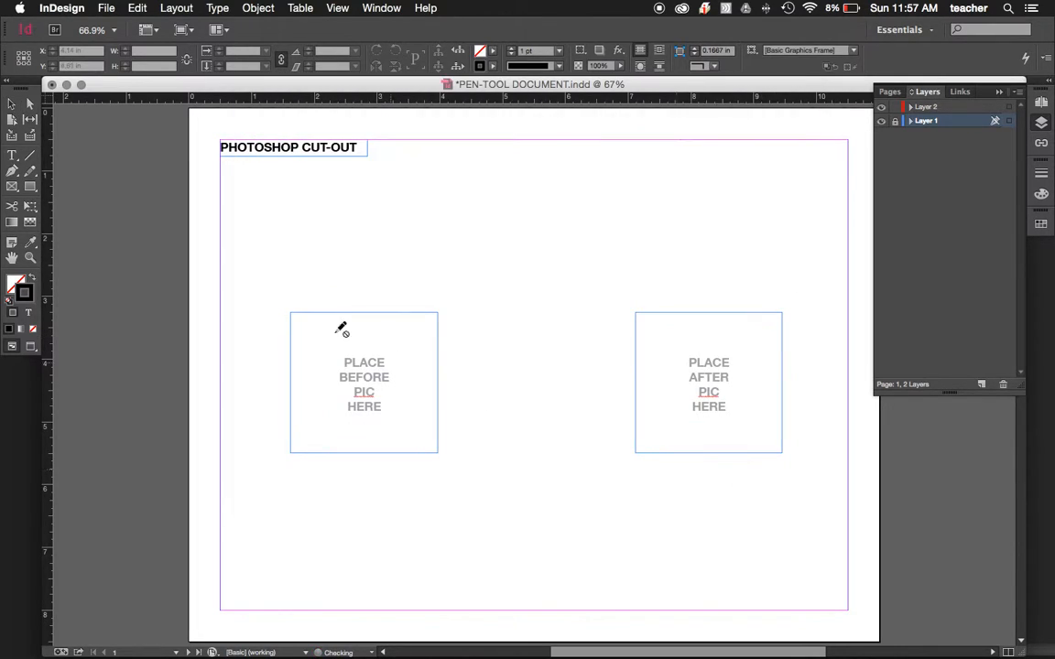
{"action": "left_click", "coordinate": [930, 107]}
{"action": "left_click_drag", "start_coordinate": [263, 228], "coordinate": [465, 477]}
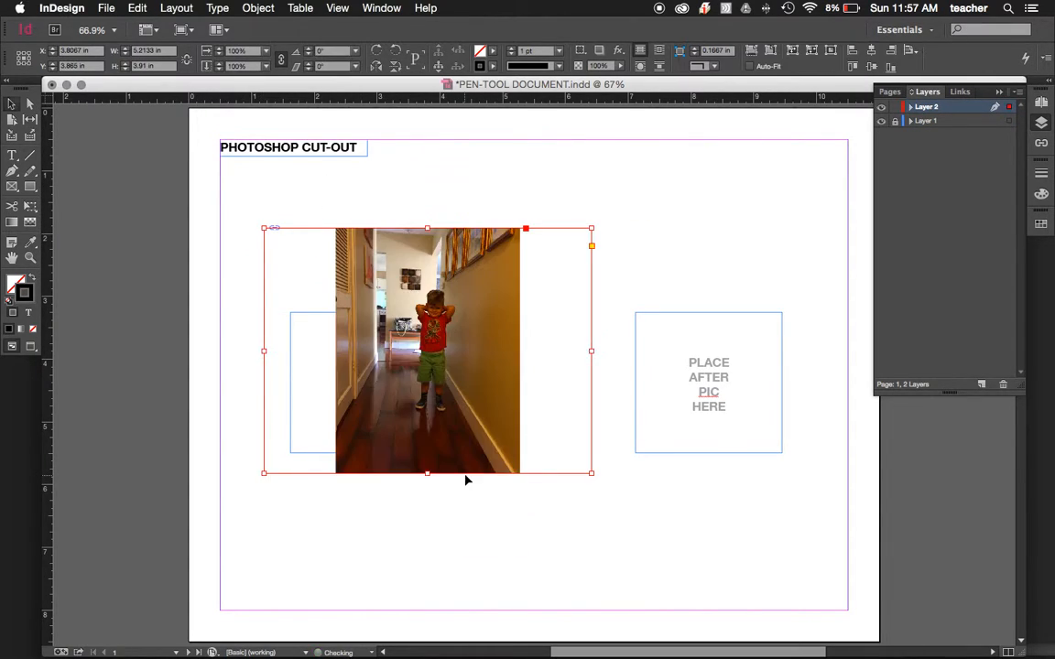
Trim the hallway photo's frame to the image, centre it over the before placeholder and scale it to about 3.92 by 5.28 in
{"action": "left_click_drag", "start_coordinate": [590, 350], "coordinate": [521, 351]}
{"action": "left_click_drag", "start_coordinate": [264, 350], "coordinate": [338, 353]}
{"action": "left_click_drag", "start_coordinate": [428, 350], "coordinate": [420, 379]}
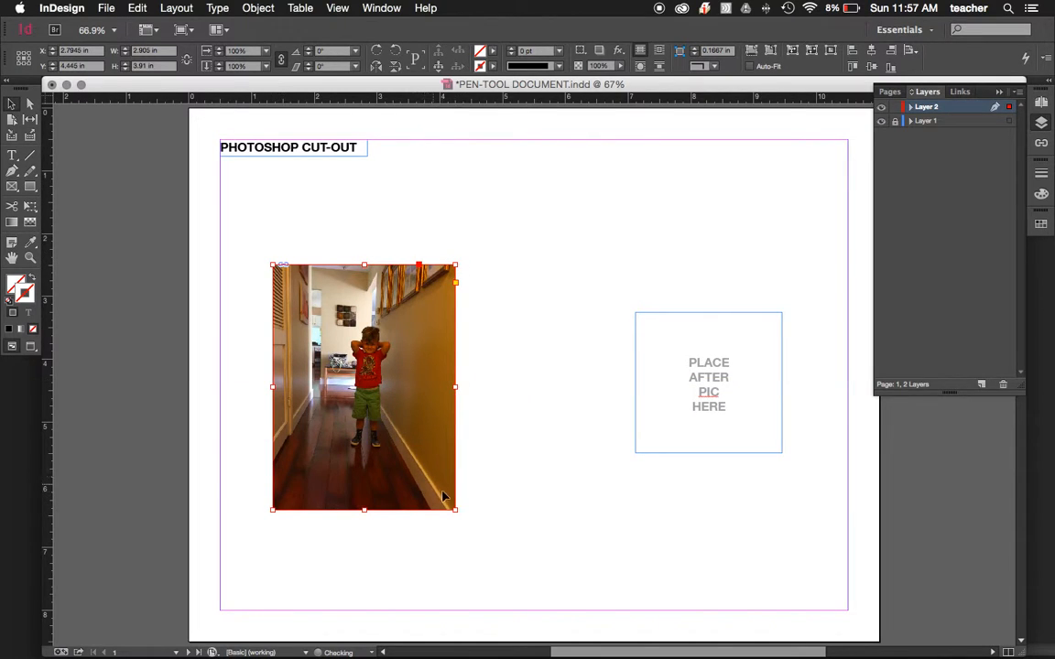
{"action": "left_click_drag", "start_coordinate": [455, 510], "coordinate": [487, 551]}
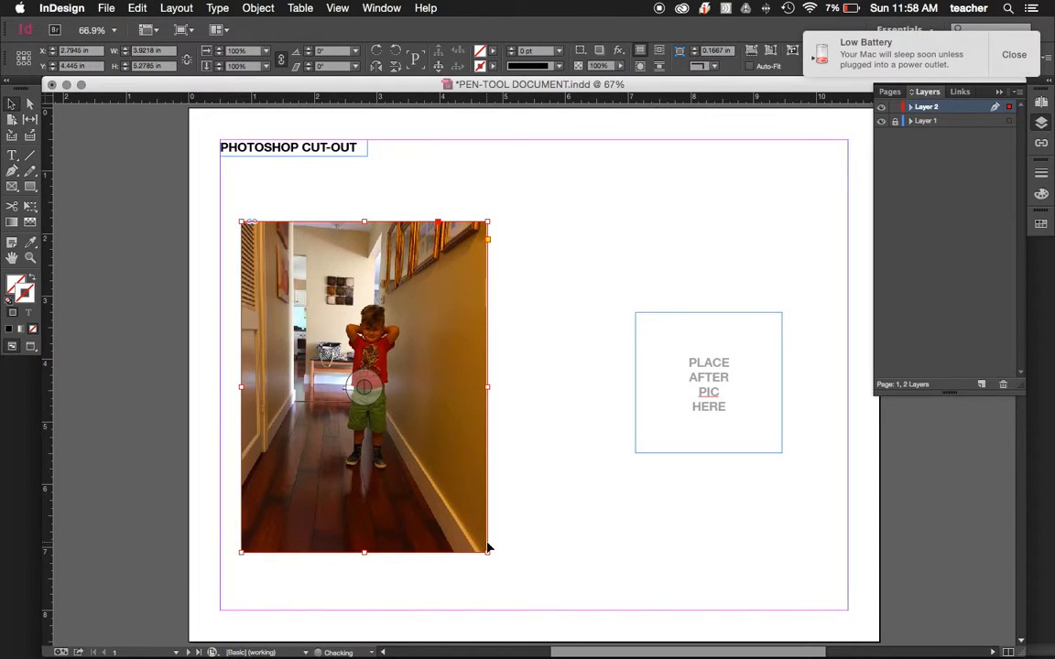
Place van after.jpg at about 3.22 by 5.33 in and move it over the after placeholder, level with the hallway photo
{"action": "left_click", "coordinate": [550, 368]}
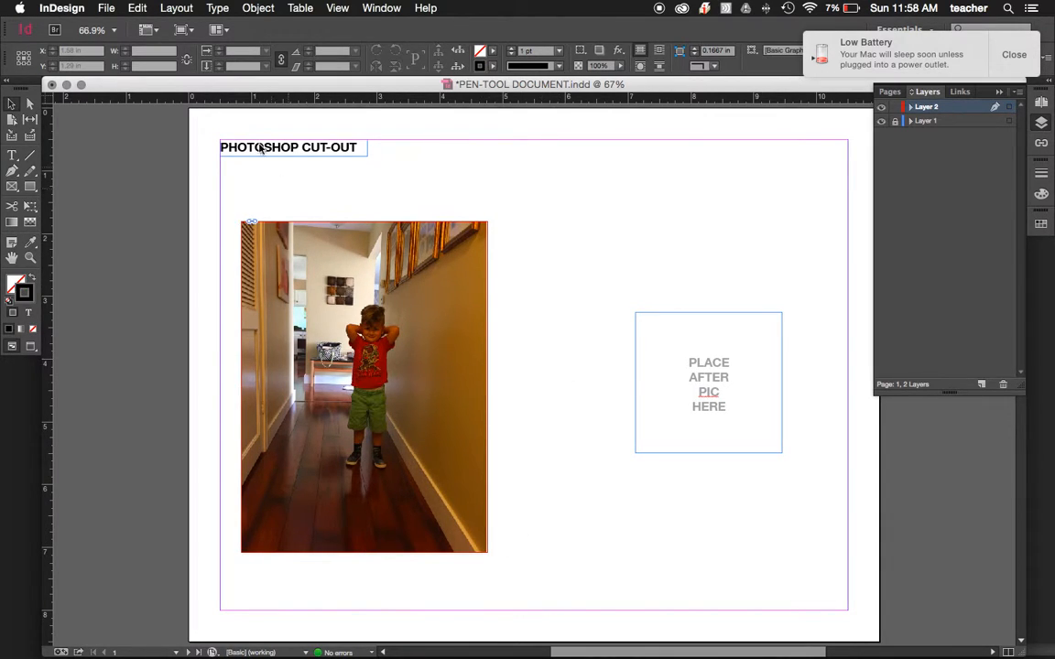
{"action": "left_click", "coordinate": [119, 5]}
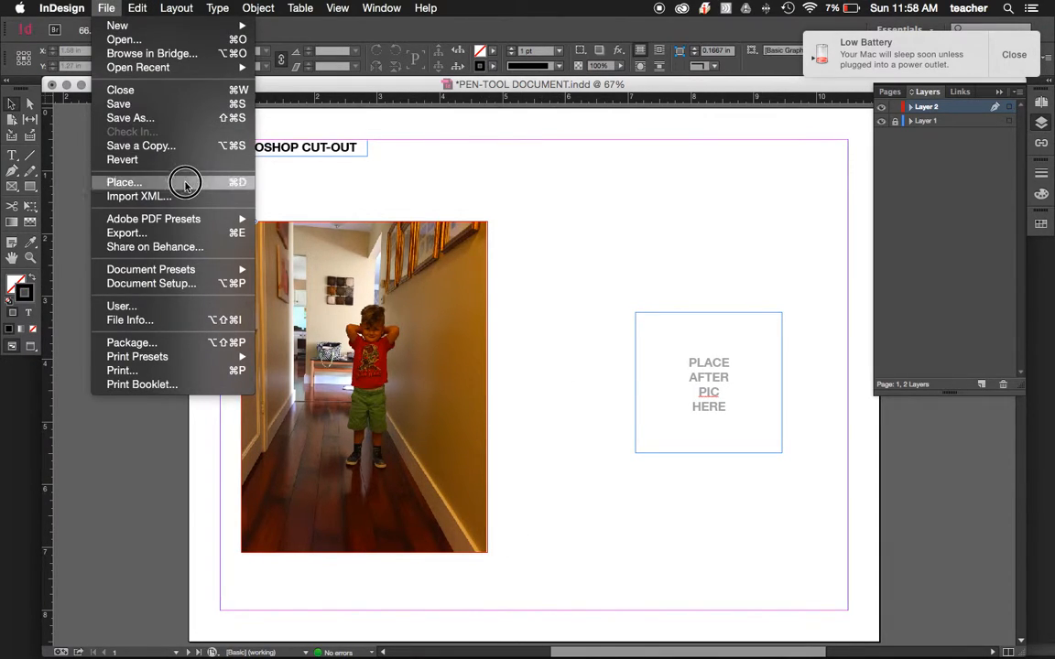
{"action": "left_click", "coordinate": [187, 181]}
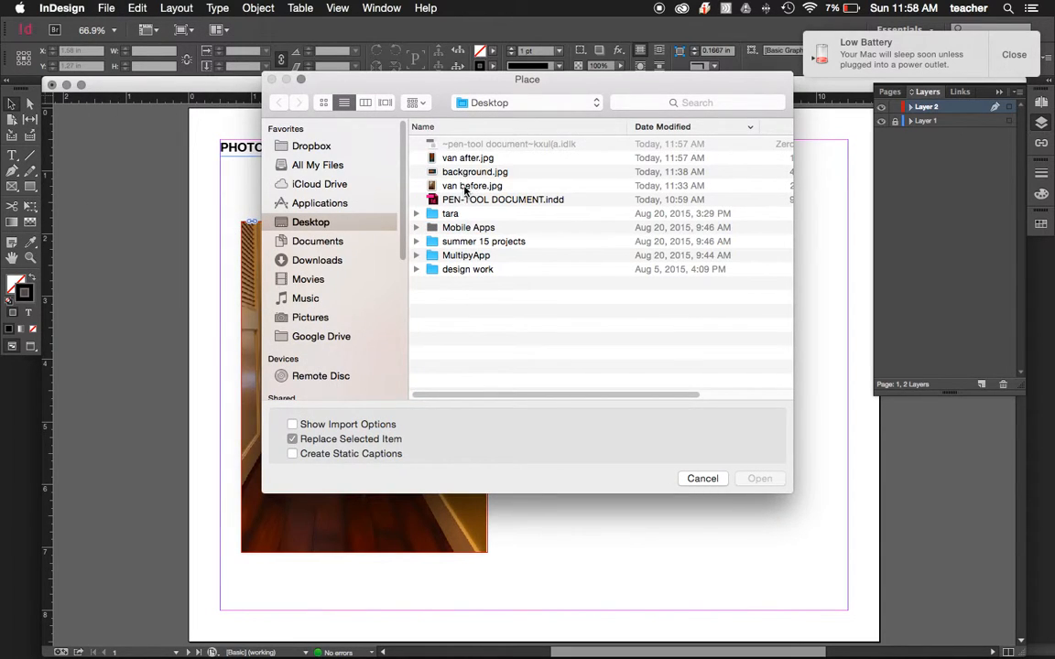
{"action": "left_click", "coordinate": [476, 159]}
{"action": "left_click", "coordinate": [774, 480]}
{"action": "left_click_drag", "start_coordinate": [569, 221], "coordinate": [835, 562]}
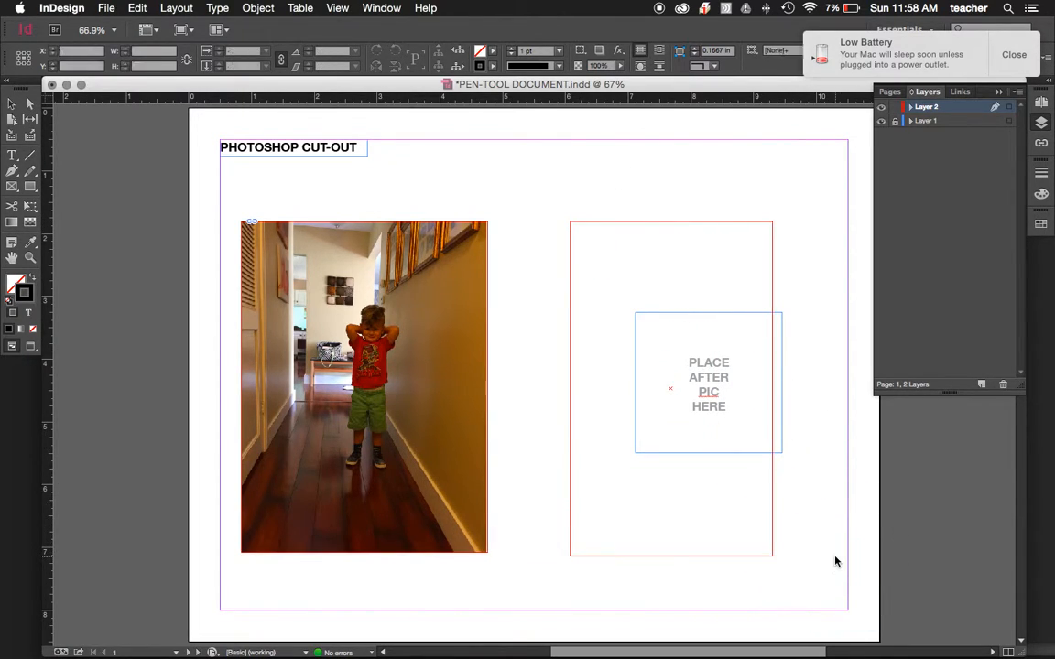
{"action": "left_click_drag", "start_coordinate": [715, 518], "coordinate": [738, 518]}
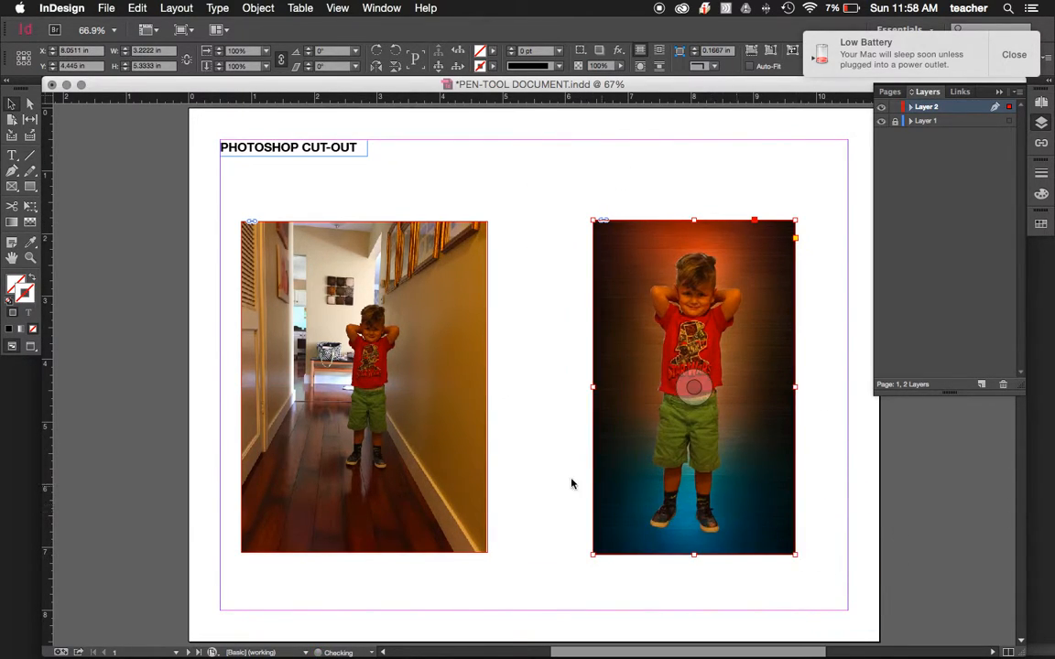
{"action": "left_click", "coordinate": [565, 483]}
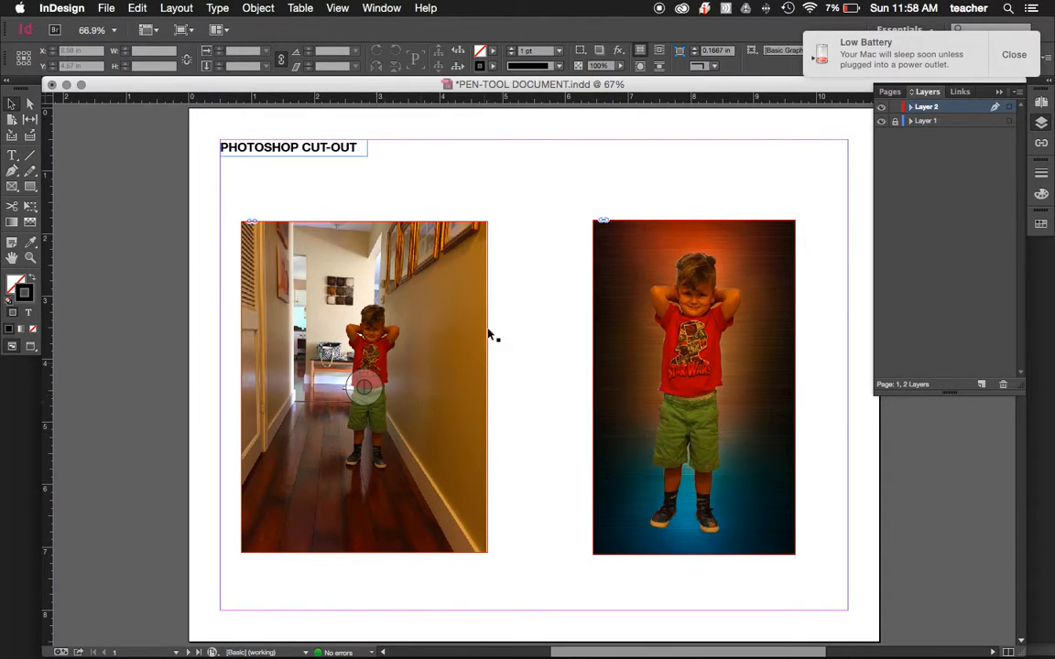
{"action": "scroll", "coordinate": [541, 438], "scroll_direction": "down", "scroll_amount": 1}
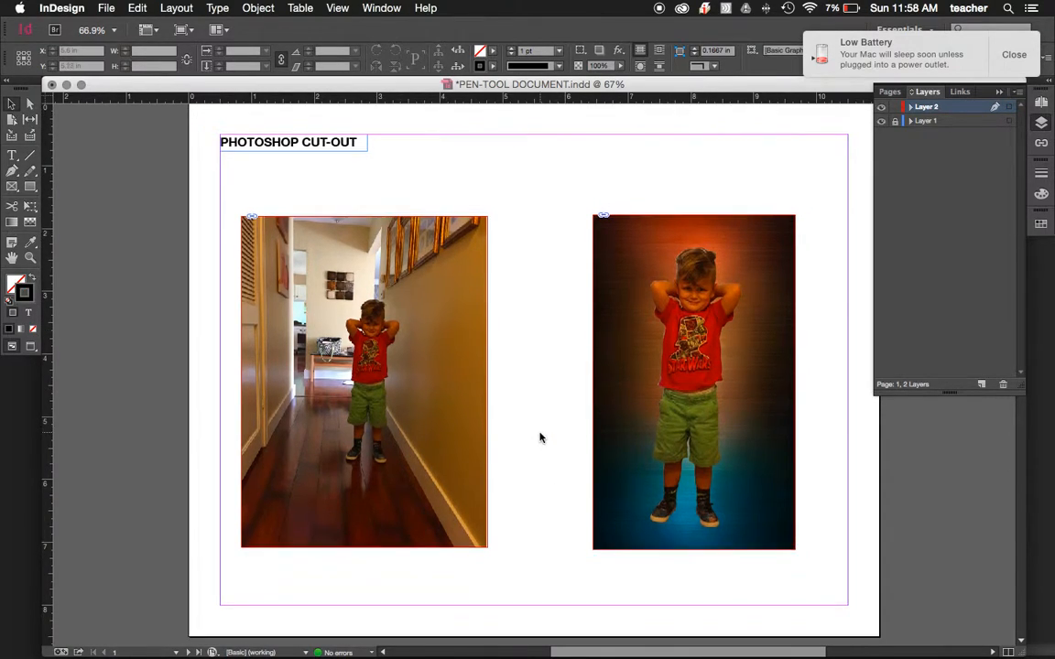
{"action": "scroll", "coordinate": [540, 435], "scroll_direction": "down", "scroll_amount": 10}
{"action": "scroll", "coordinate": [541, 435], "scroll_direction": "up", "scroll_amount": 3}
{"action": "scroll", "coordinate": [542, 437], "scroll_direction": "down", "scroll_amount": 1}
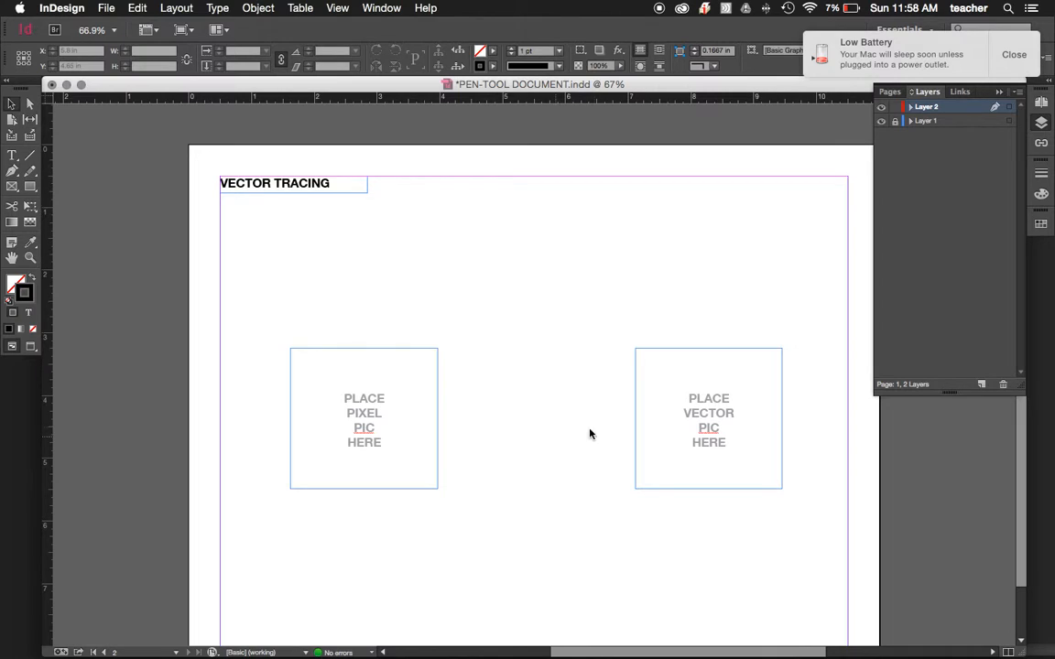
{"action": "scroll", "coordinate": [585, 396], "scroll_direction": "up", "scroll_amount": 10}
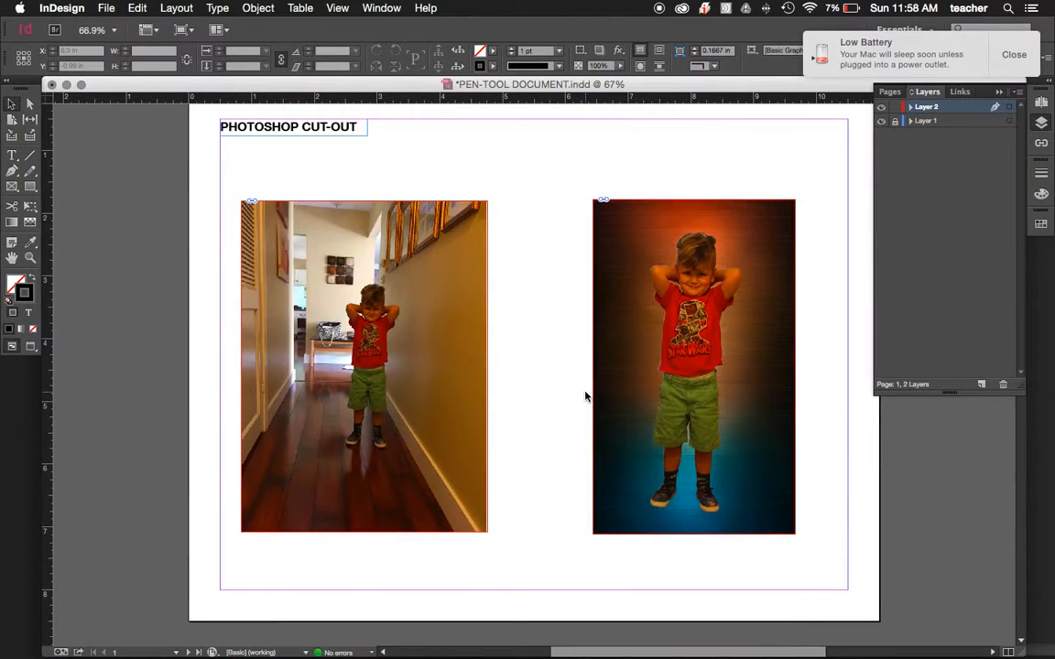